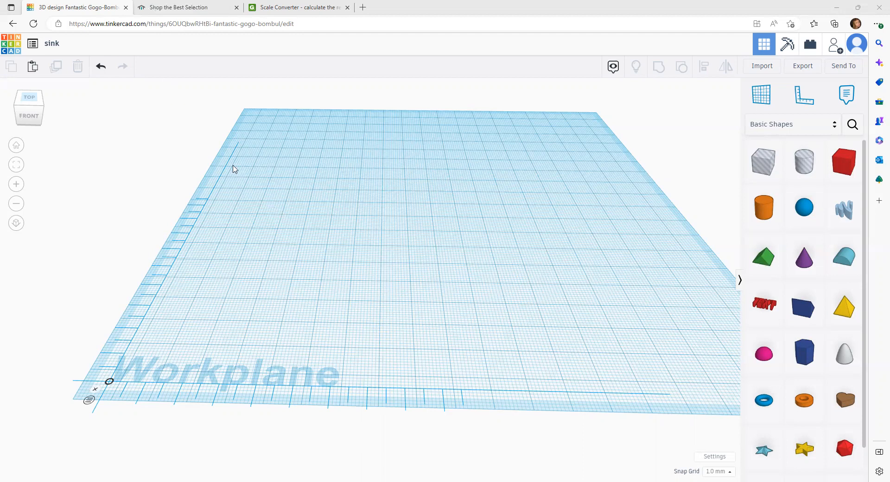
Step: Check the farmhouse sink's length and width on the product page against the 1:12 conversion in the scale calculator
left_click(170, 10)
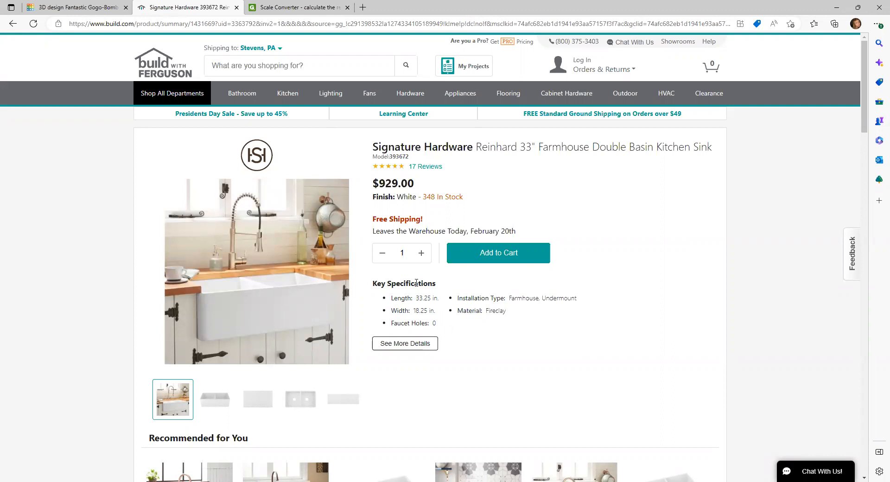
left_click(290, 8)
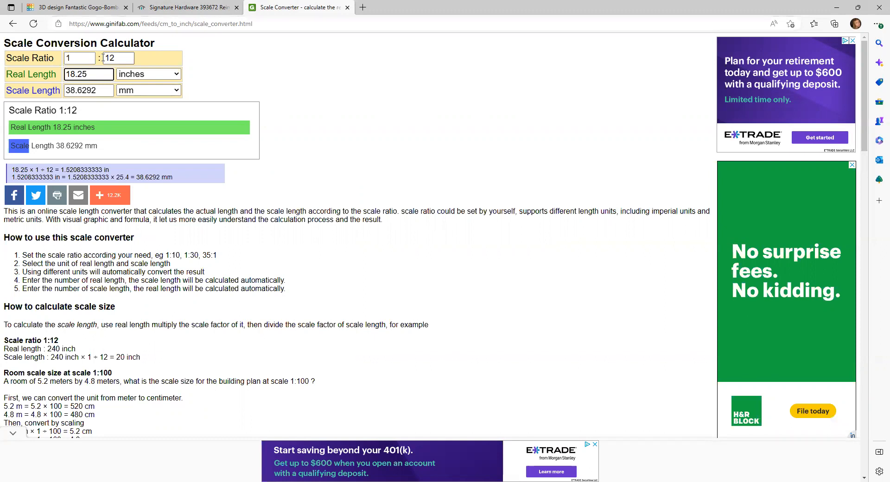
left_click(163, 10)
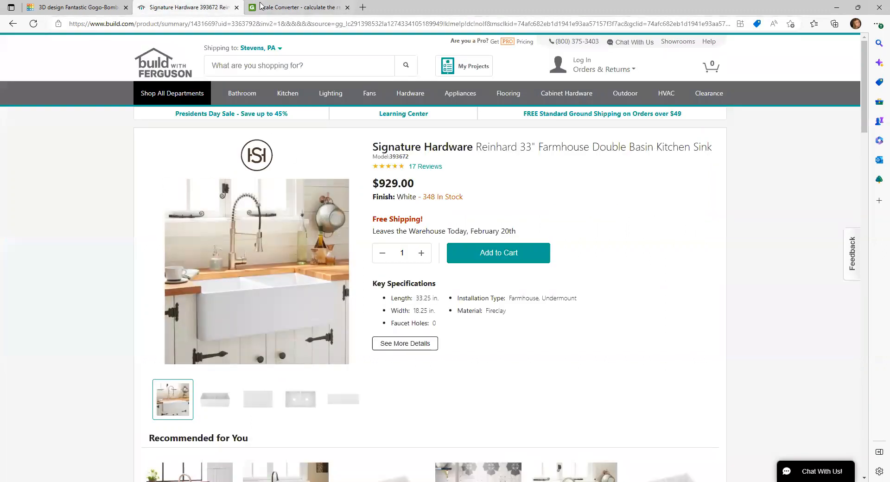
left_click(297, 8)
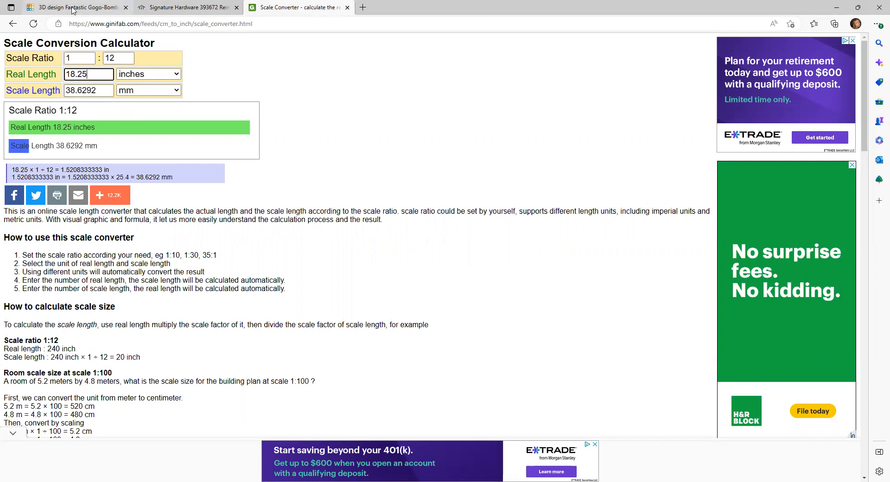
Step: Switch to Tinkercad and add a note beside the workplane reading "38.5 mm x"
left_click(73, 11)
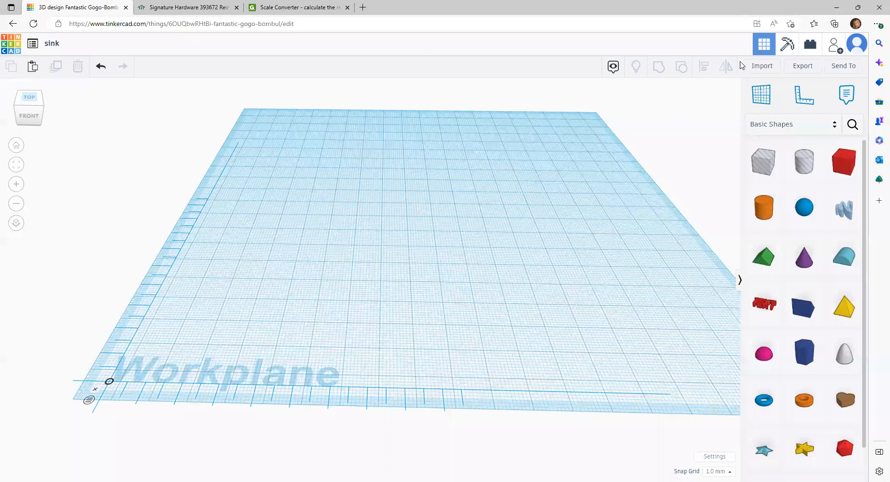
left_click(851, 97)
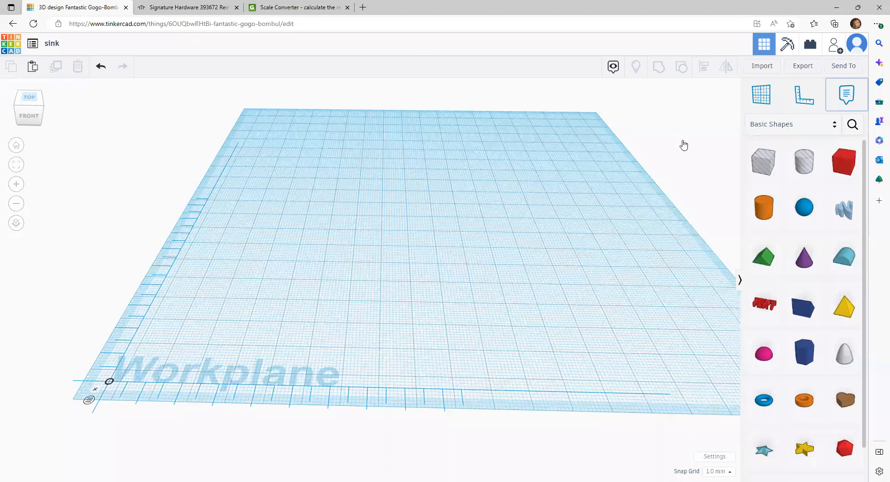
left_click(87, 193)
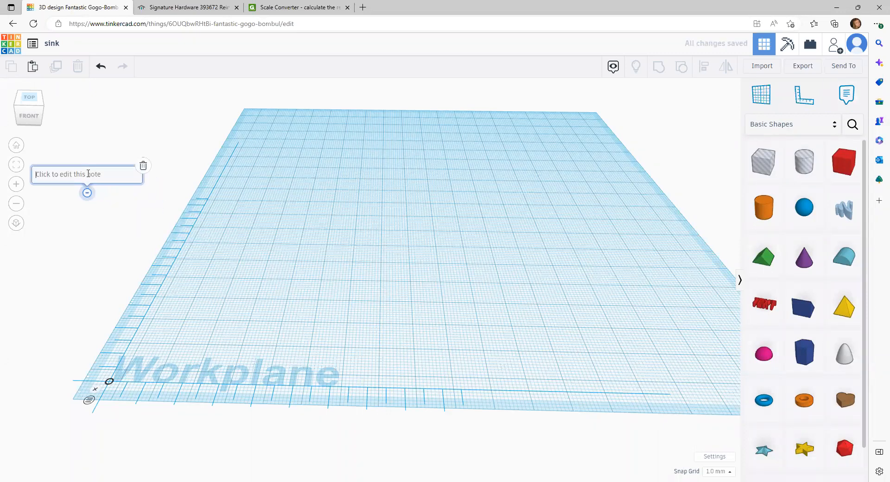
type("38.5 mm x")
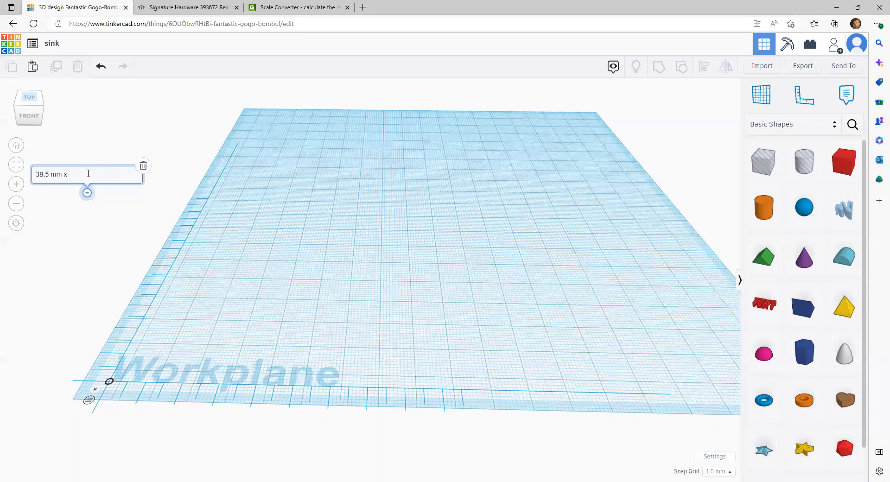
Step: Look up the sink's length on the product page and convert 33.25 inches to millimetres at 1:12 in the scale calculator
left_click(184, 6)
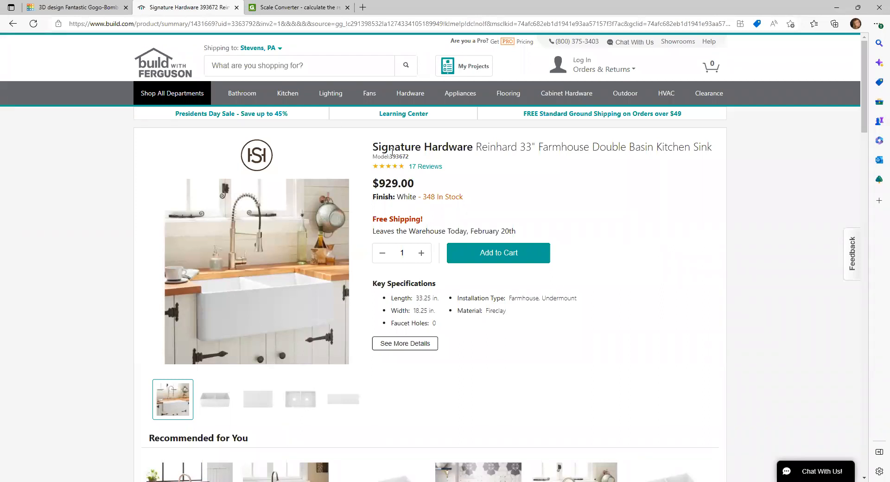
left_click(306, 8)
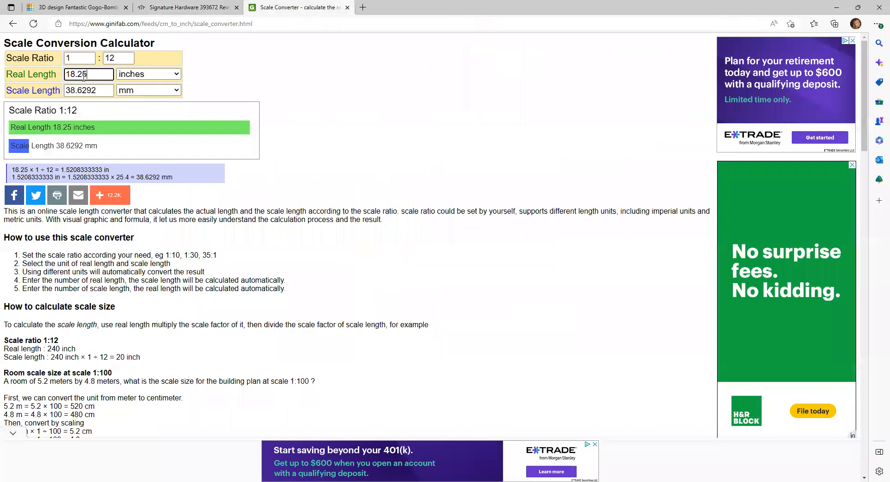
key("BackSpace")
key("BackSpace")
key("BackSpace")
key("BackSpace")
key("BackSpace")
type("33.25")
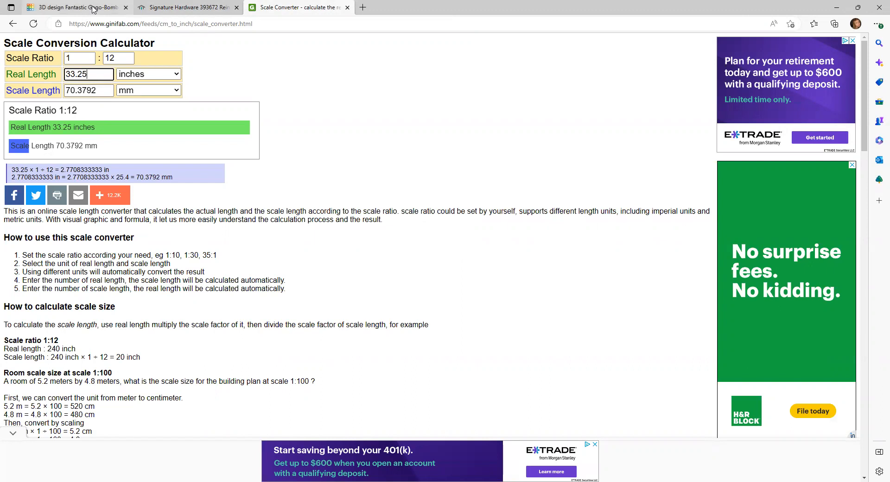
Step: Return to Tinkercad and complete the note so it reads "38.5 mm x 70 mm"
left_click(93, 7)
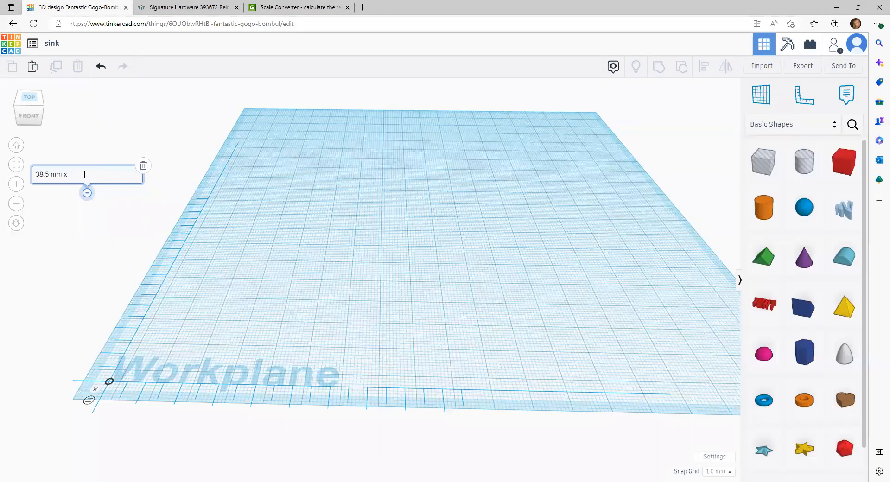
type("0 mm")
left_click(271, 200)
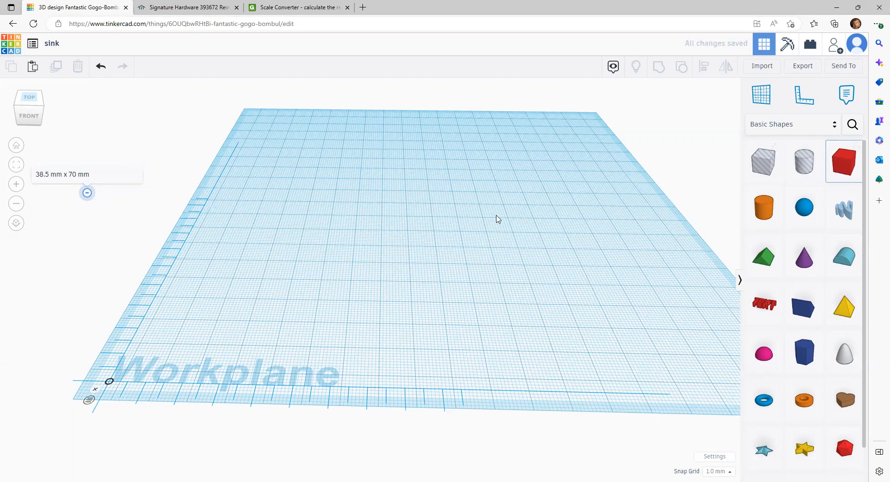
Step: Place a solid red box on the workplane
left_click(330, 207)
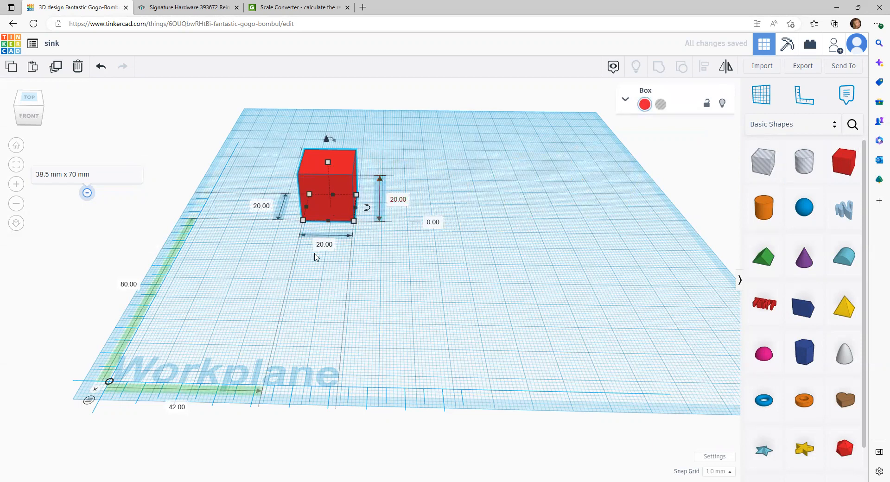
right_click_drag(270, 264, 341, 223)
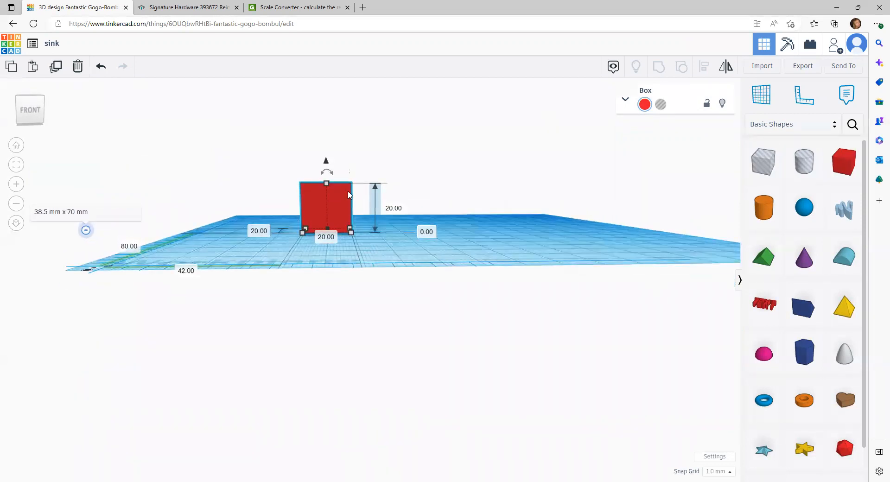
right_click_drag(280, 245, 280, 280)
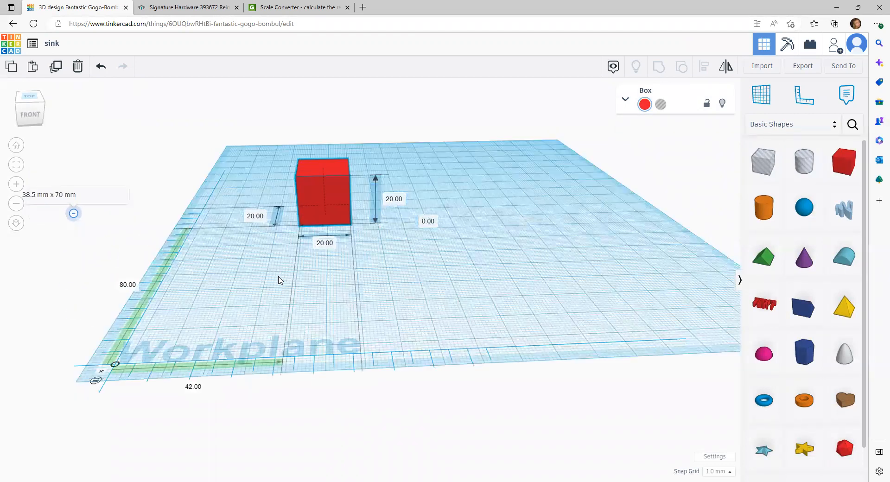
left_click(327, 243)
key("BackSpace")
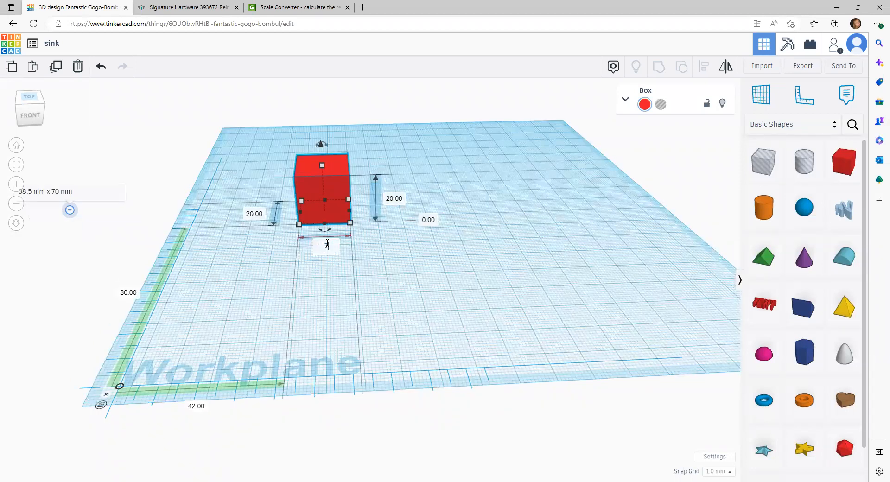
type("7")
key("Return")
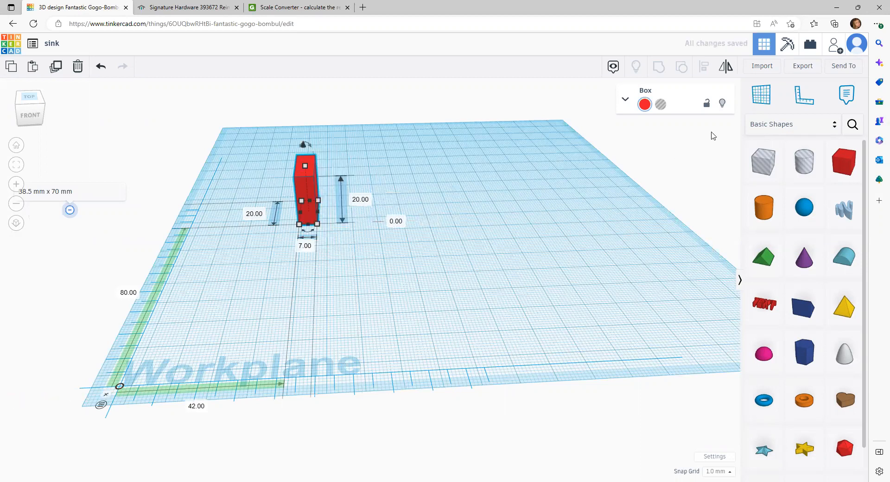
left_click(792, 101)
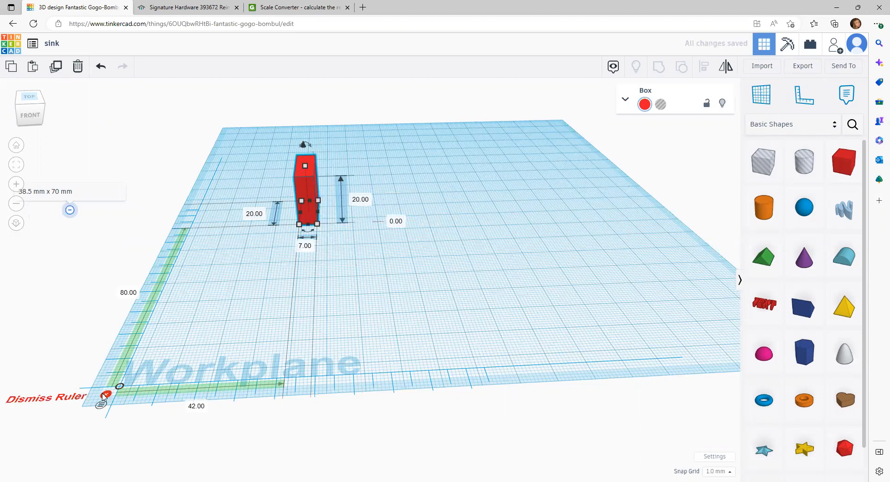
Step: Set the red box's width to 70 mm and its depth to 38.5 mm
left_click(306, 246)
type("70")
key("Return")
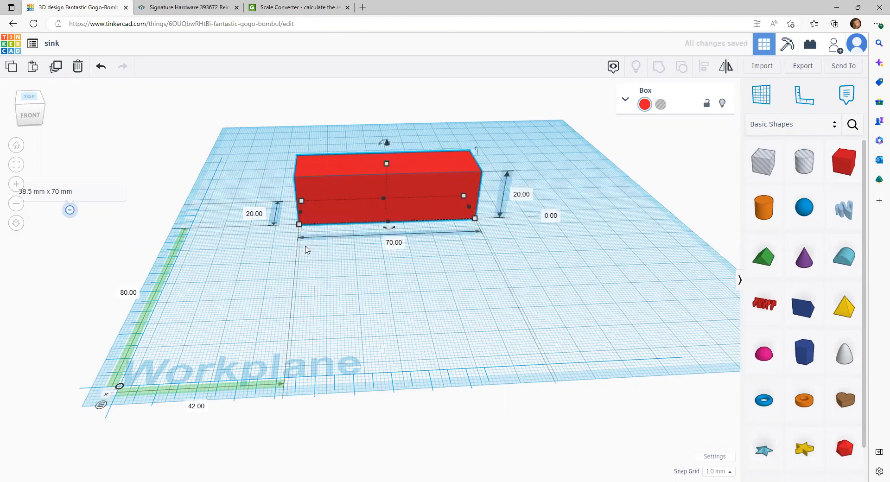
left_click(254, 213)
type("38.5")
key("Return")
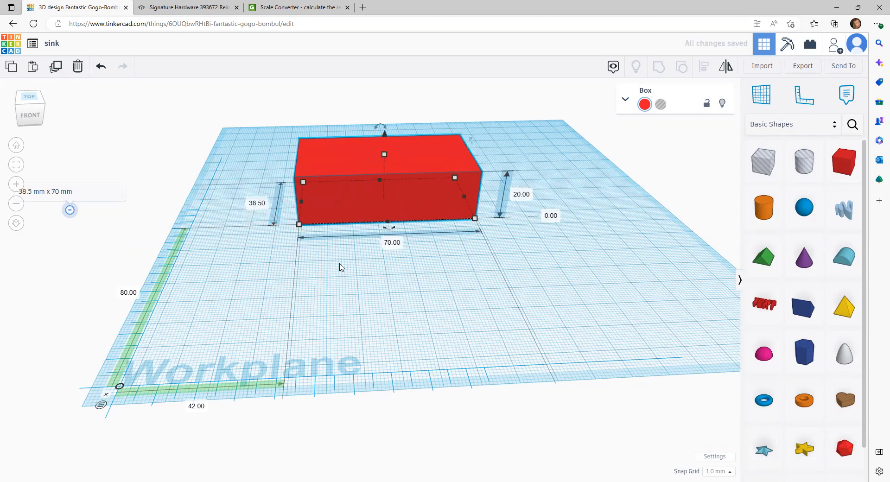
Step: Round the red box's edges and corners with a radius of 3
right_click_drag(340, 265, 339, 287)
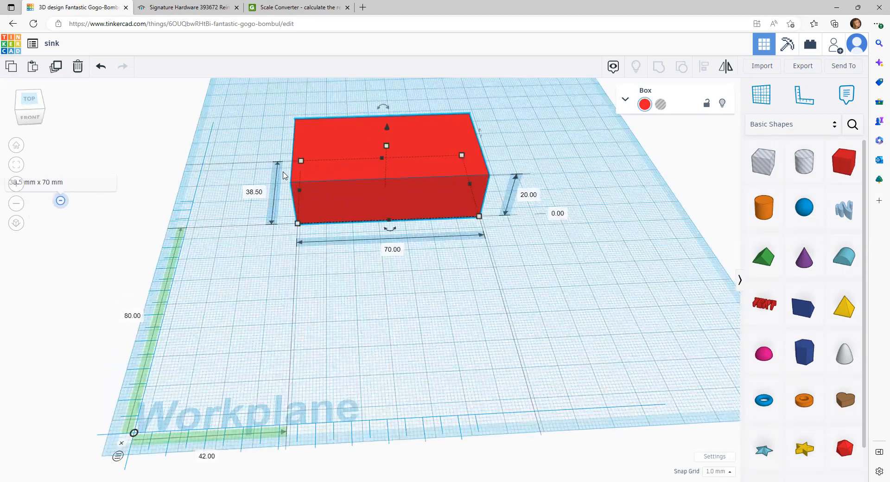
left_click(626, 101)
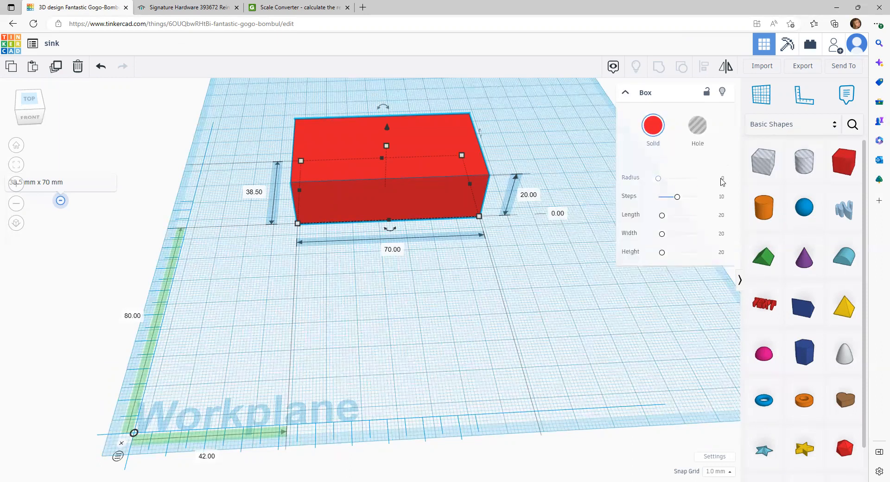
left_click(664, 182)
left_click_drag(664, 181, 664, 182)
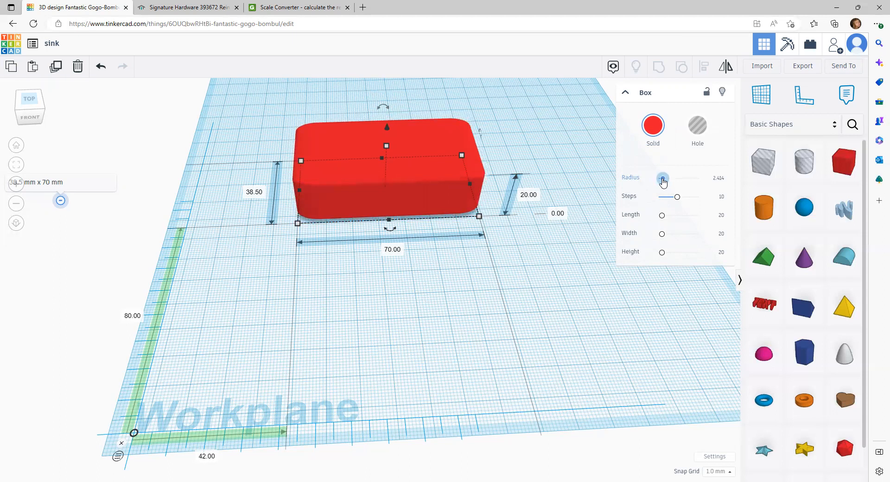
left_click_drag(663, 183, 665, 182)
right_click_drag(334, 207, 338, 182)
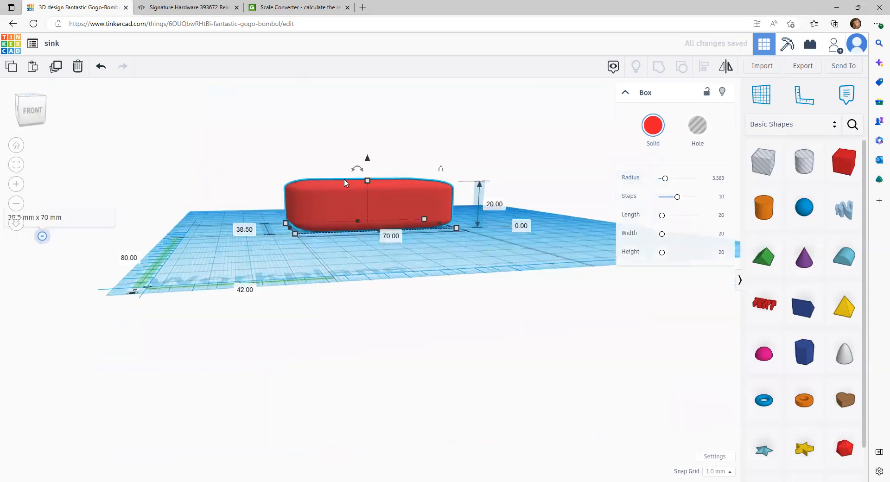
right_click_drag(337, 267, 318, 288)
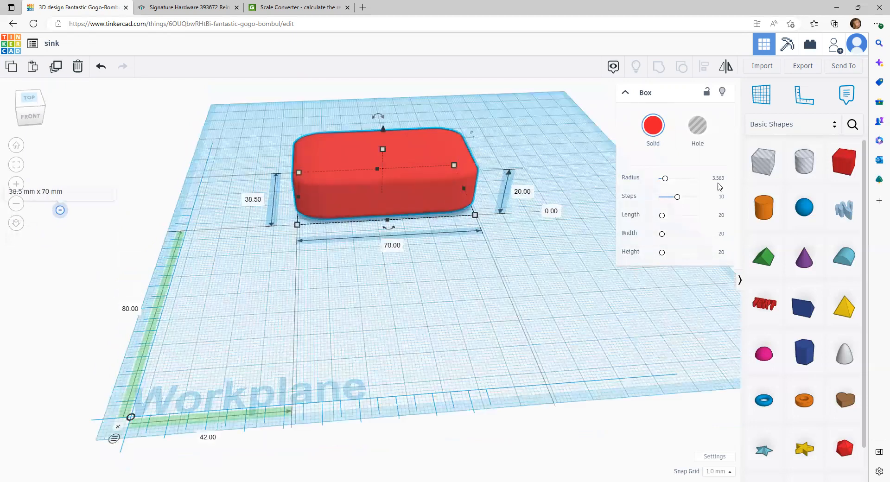
key("BackSpace")
key("BackSpace")
key("BackSpace")
key("Return")
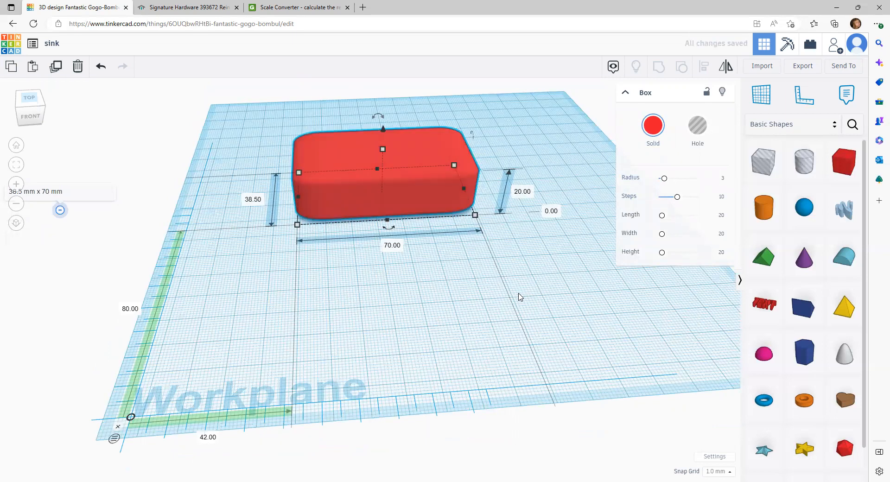
Step: Place a box-shaped hole on the workplane in front of the rounded red box
scroll(519, 297, "up", 2)
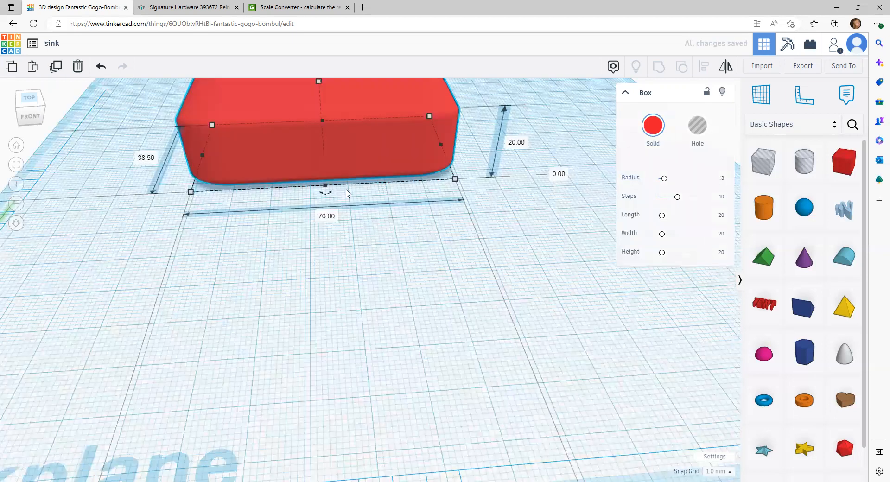
right_click_drag(414, 226, 201, 154)
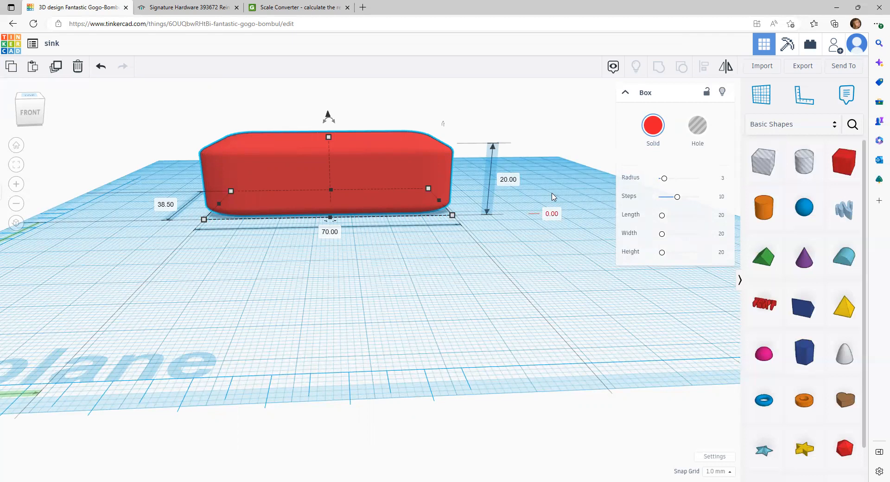
right_click_drag(468, 235, 457, 305)
right_click_drag(459, 263, 459, 223)
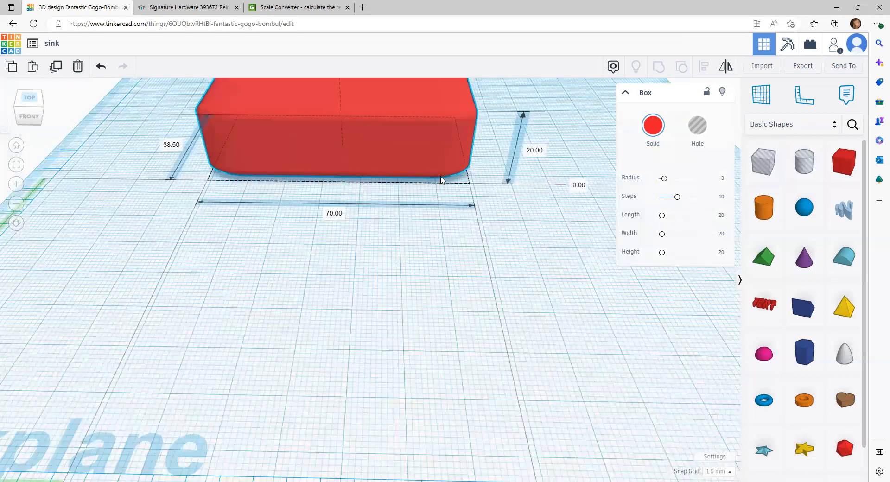
right_click_drag(440, 177, 441, 129)
left_click_drag(762, 166, 313, 266)
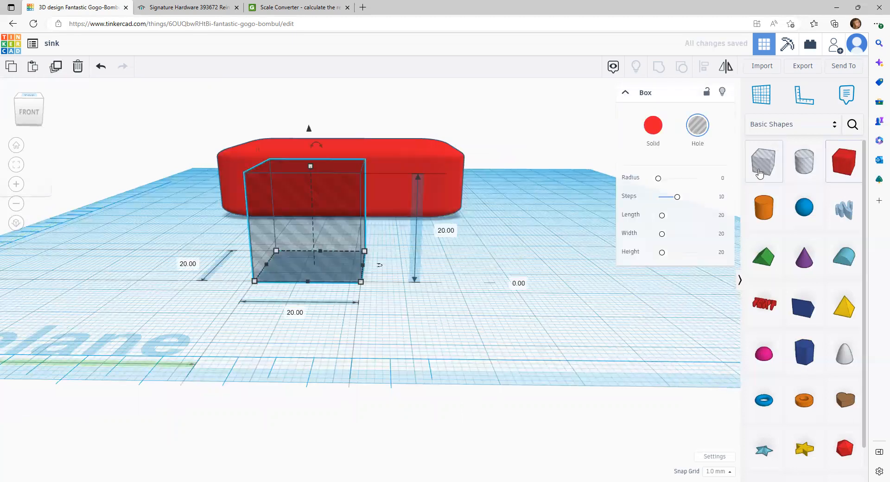
Step: Set the hole box's depth to 38.5 mm and its width to 70 mm
left_click(196, 264)
type("38.5")
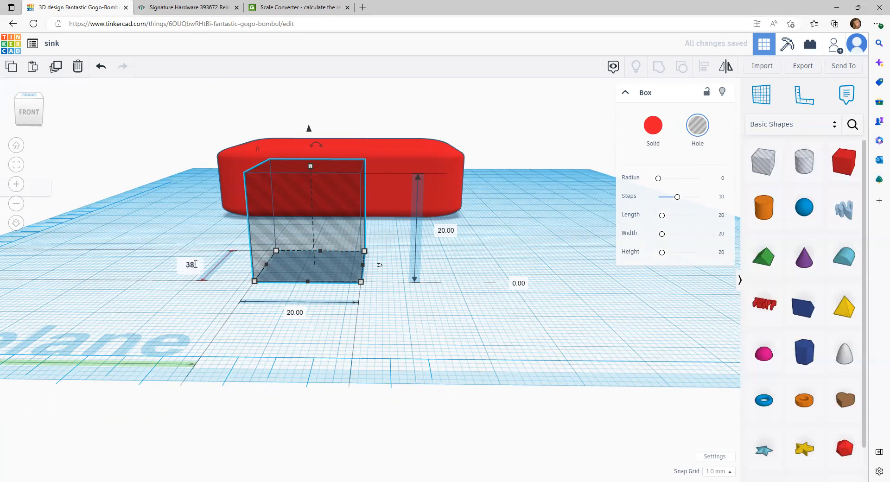
key("Return")
left_click(290, 314)
type("70")
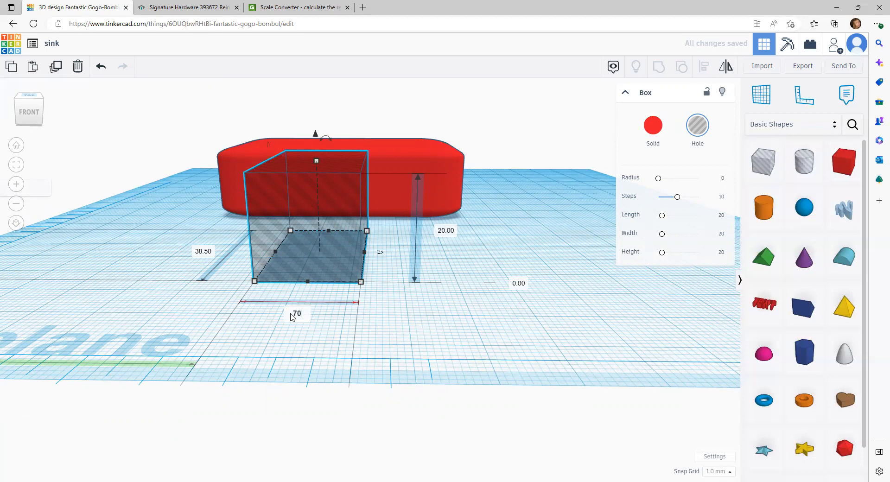
key("Return")
Step: Move the hole box back so that it overlaps the rounded red box
left_click_drag(372, 241, 308, 198)
right_click_drag(174, 233, 293, 239)
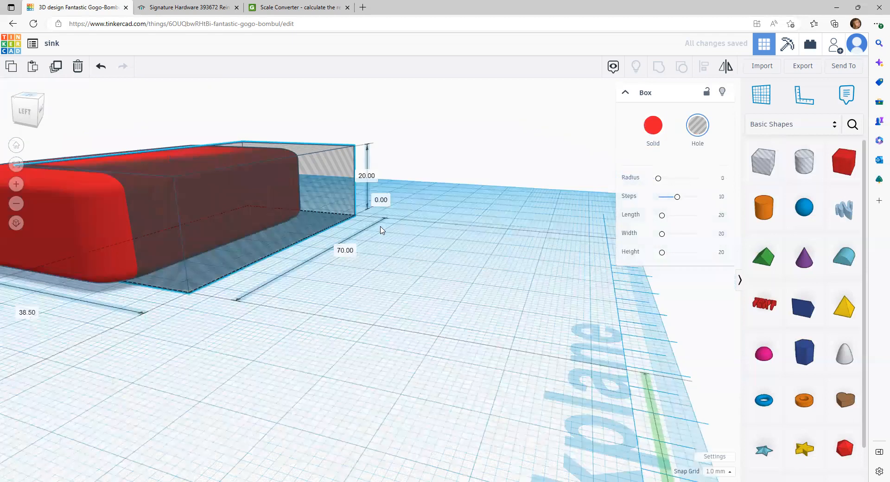
right_click_drag(250, 182, 224, 158)
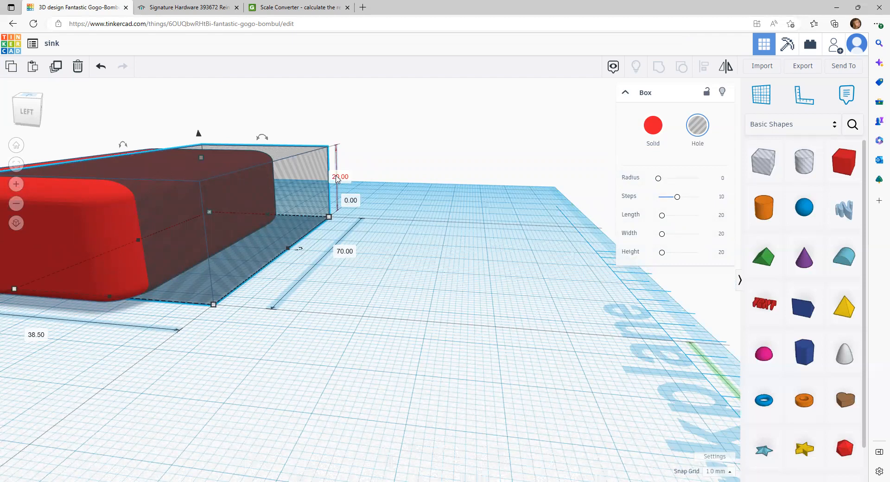
Step: Reduce the hole box's height to 3 mm so it forms a thin slab at the base of the rounded box
left_click_drag(201, 159, 202, 233)
right_click_drag(193, 385, 100, 423)
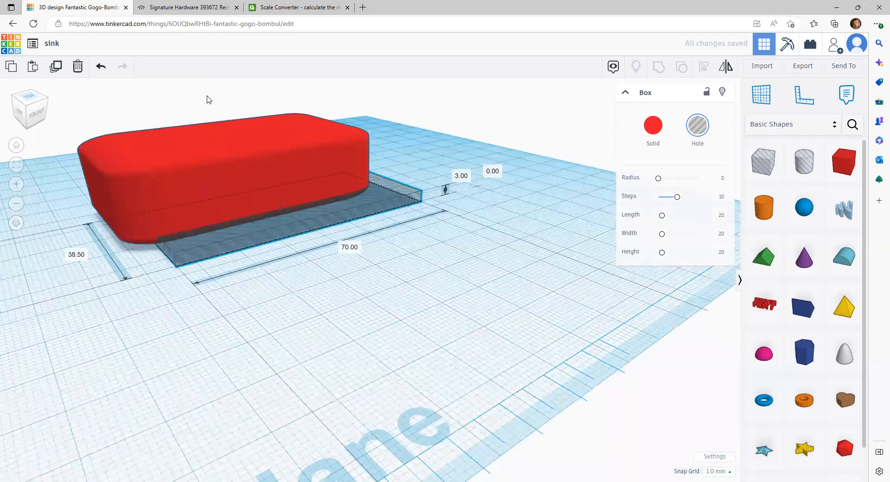
right_click_drag(208, 99, 156, 147)
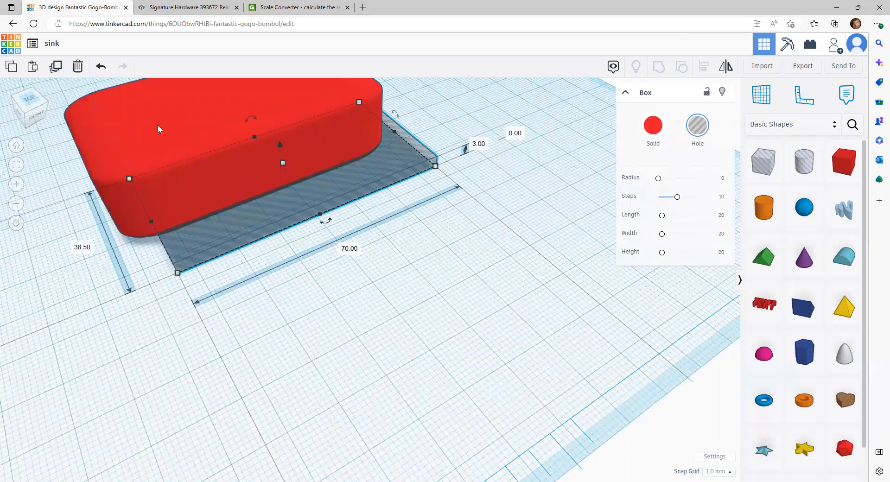
left_click_drag(216, 224, 190, 236)
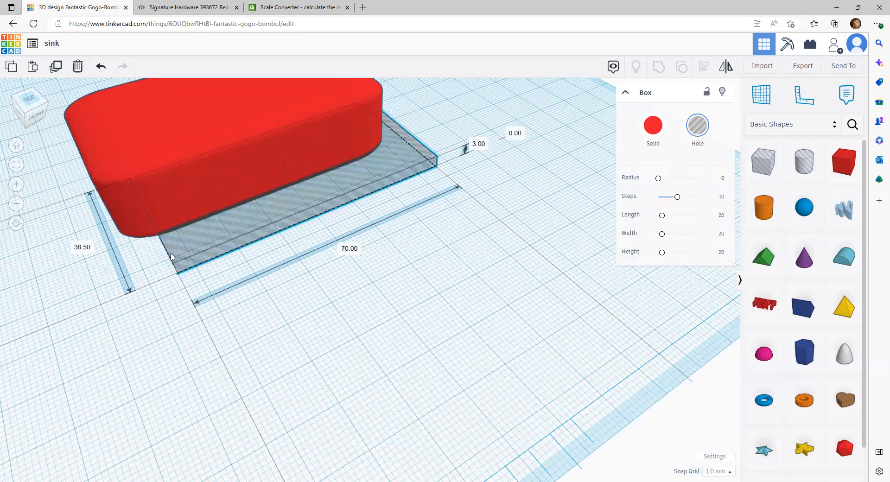
Step: Align the thin hole box and the rounded red box on their centres in both horizontal directions
left_click(179, 160)
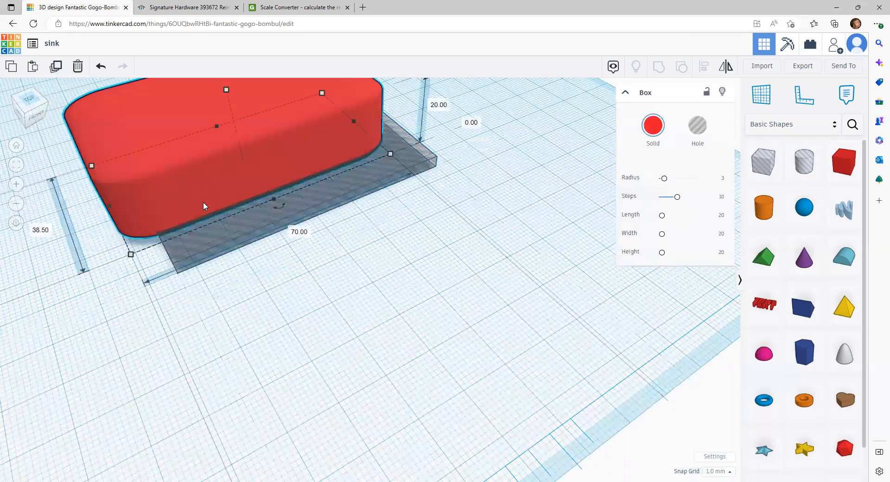
left_click(215, 246, "shift")
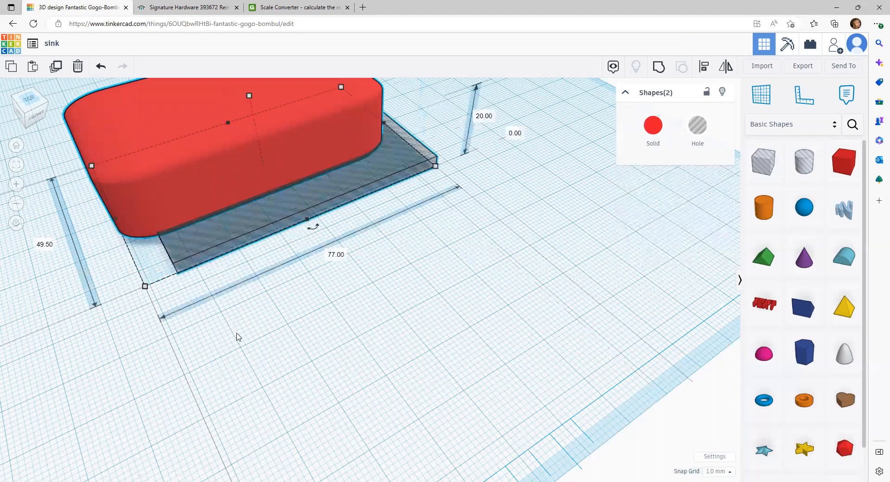
left_click(103, 307)
left_click_drag(75, 219, 246, 317)
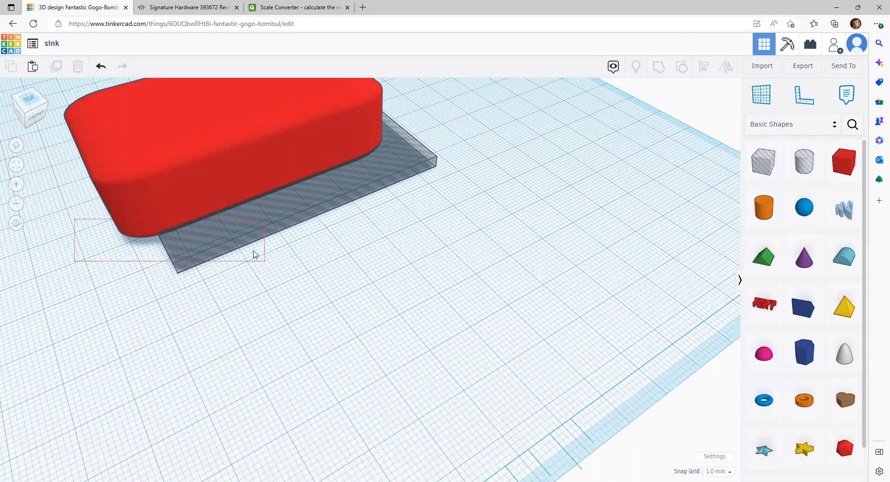
left_click_drag(608, 160, 673, 85)
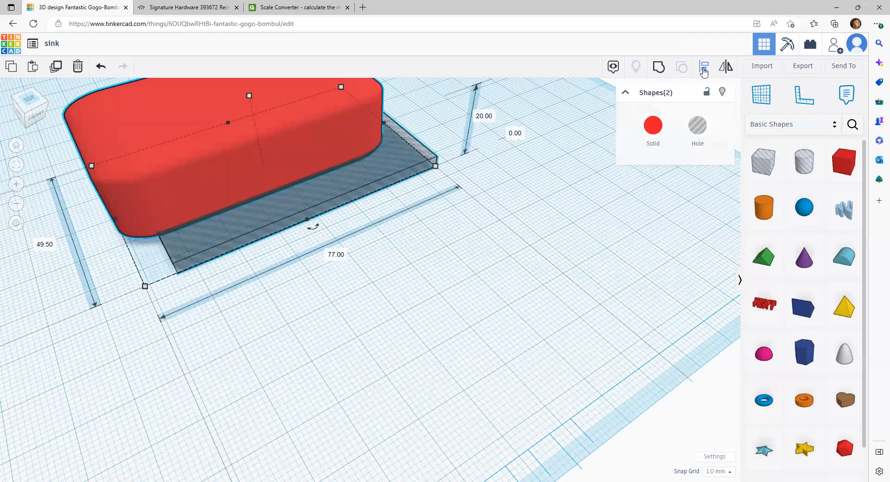
key("l")
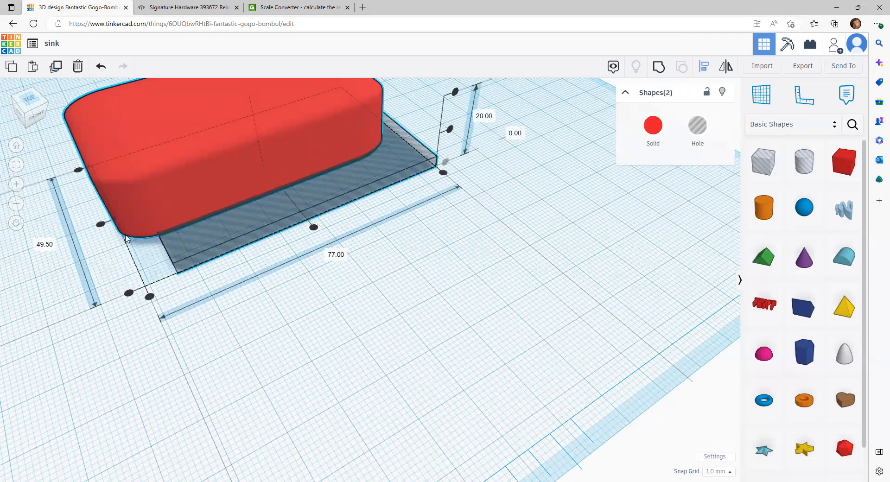
left_click(99, 226)
left_click(303, 213)
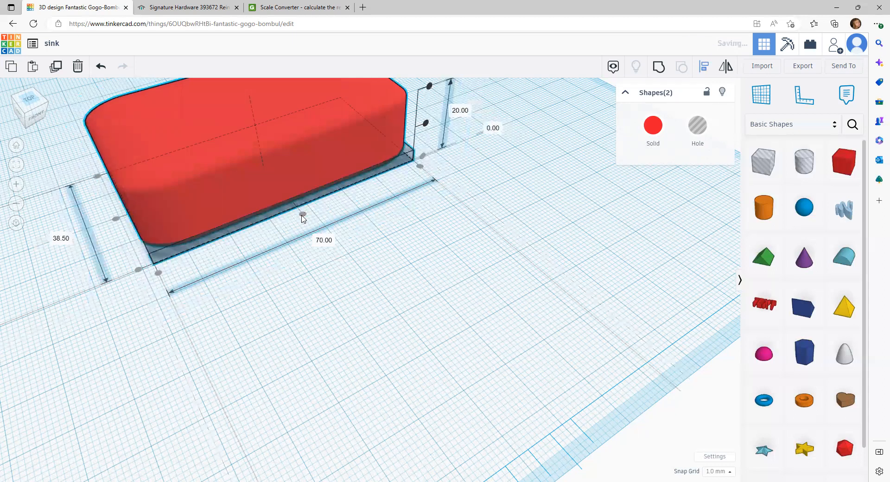
right_click_drag(299, 353, 225, 210)
right_click_drag(227, 282, 224, 357)
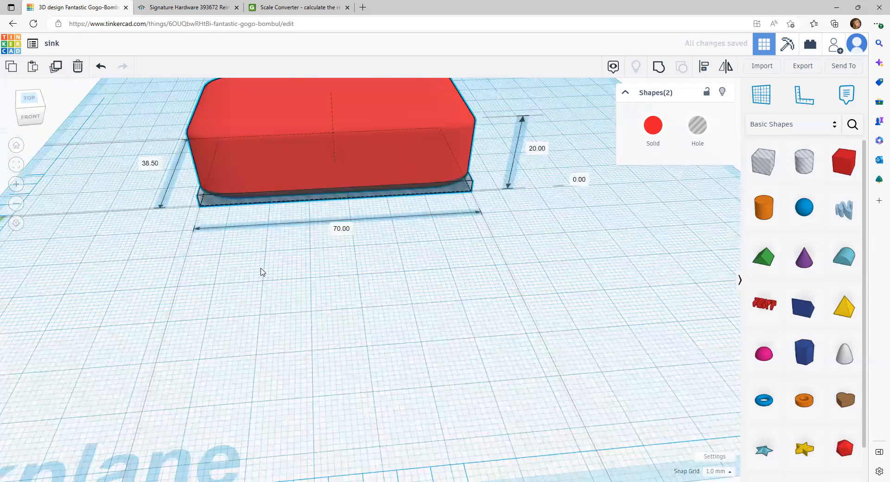
key("Escape")
Step: Duplicate the 3 mm hole box and raise the copy to 17 mm above the workplane, over the red box's rounded top
right_click_drag(236, 187, 221, 189)
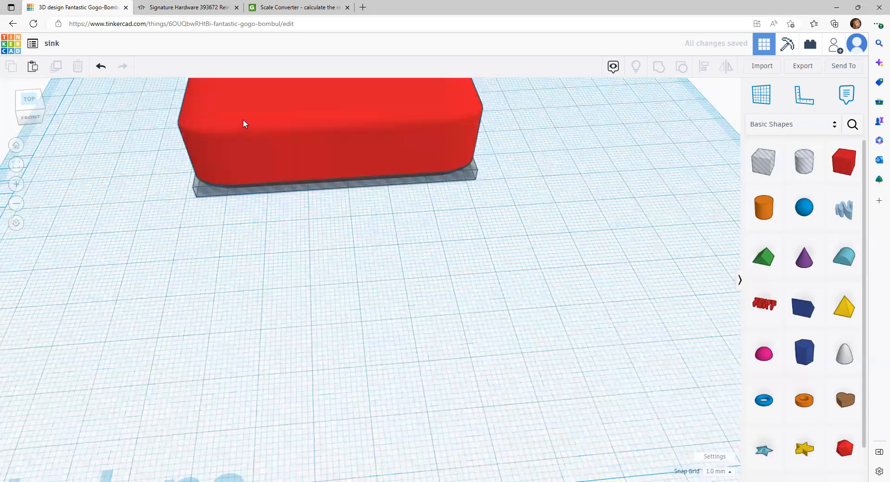
left_click(243, 120)
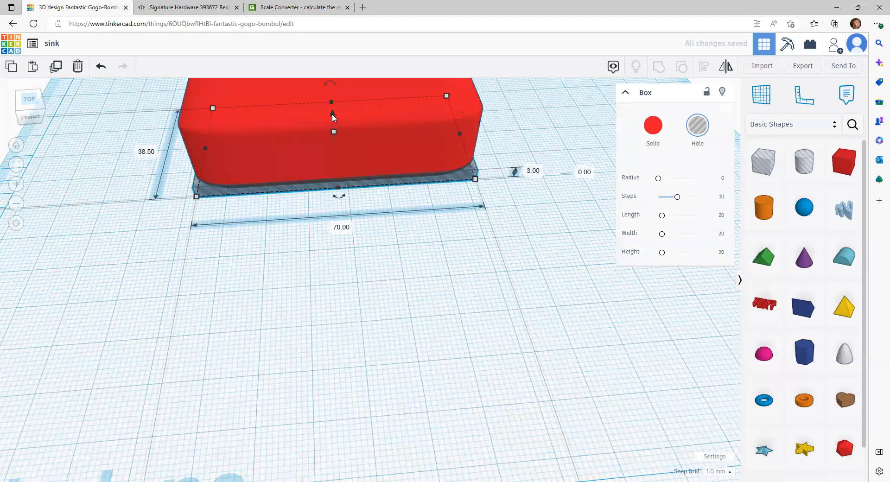
left_click_drag(332, 113, 327, 55)
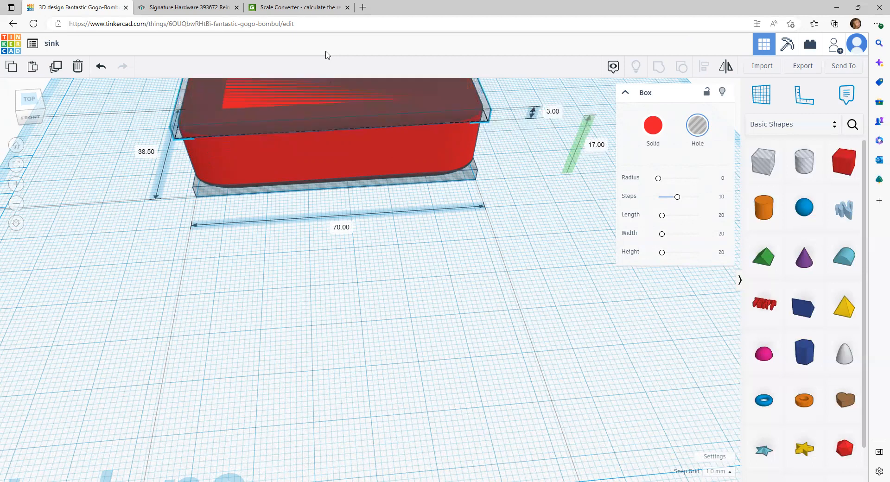
right_click_drag(124, 250, 188, 207)
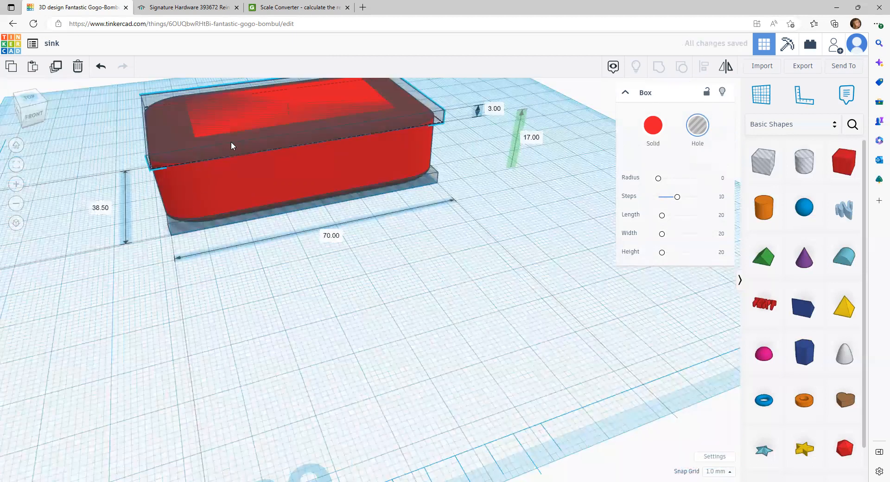
right_click_drag(274, 183, 356, 258)
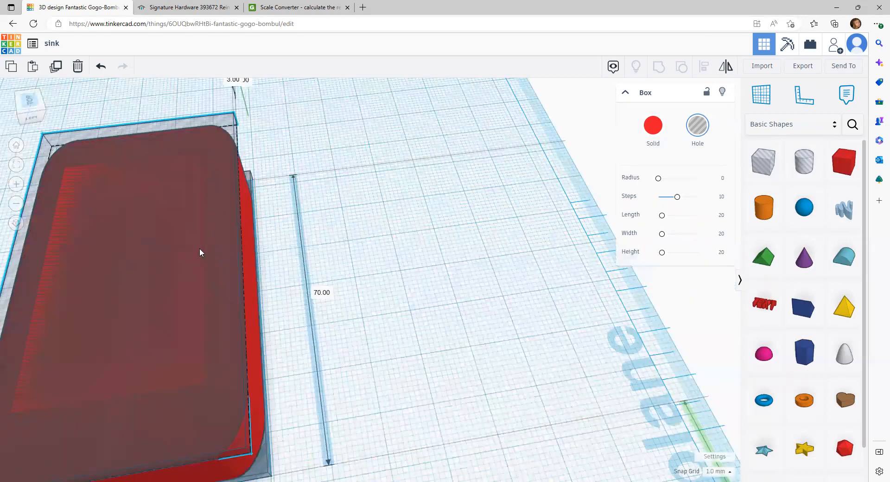
right_click_drag(149, 235, 143, 225)
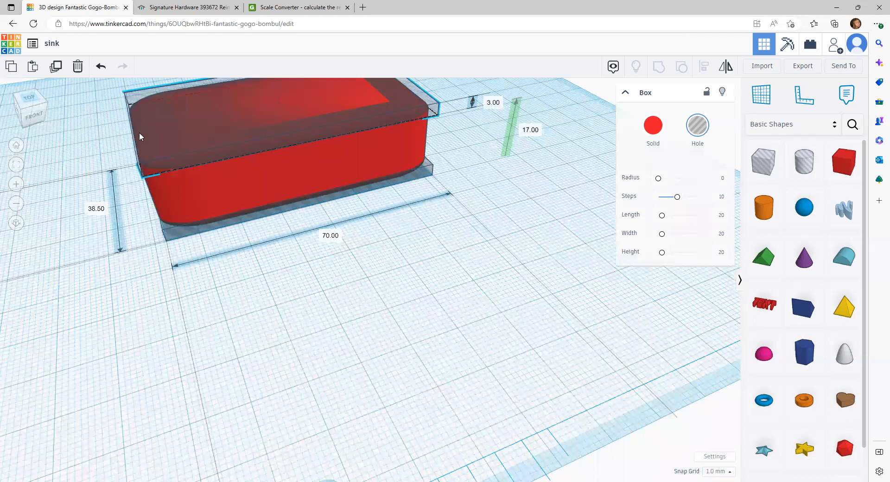
Step: Group the red box with both hole slabs to cut off its rounded top and bottom
right_click_drag(140, 132, 181, 191)
key("ctrl+a")
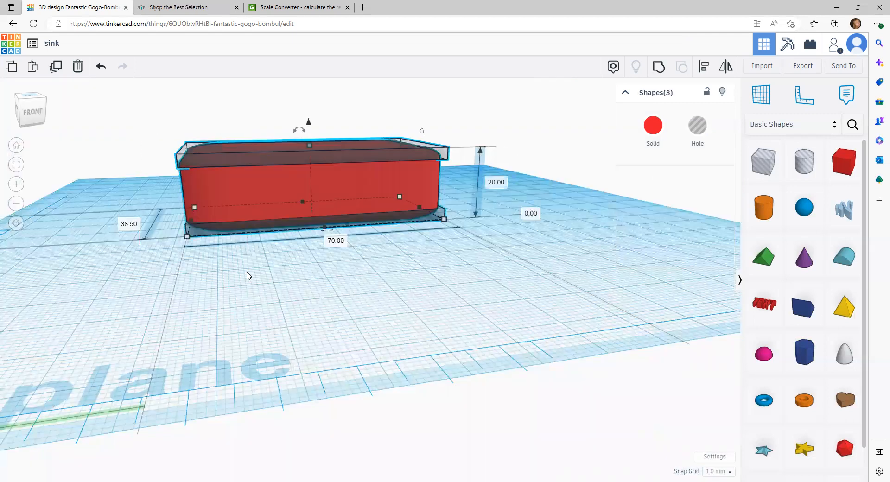
left_click(664, 69)
right_click_drag(346, 292, 246, 263)
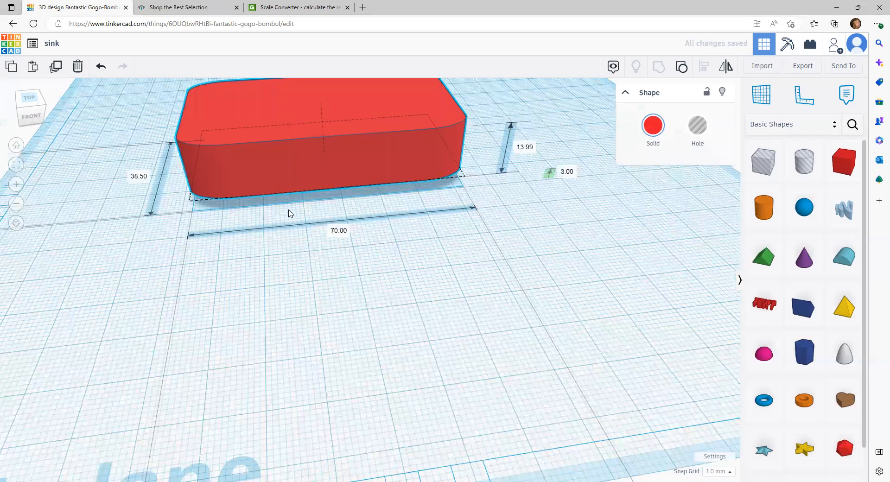
Step: Lower the grouped red shape onto the workplane by setting its elevation to 0
right_click_drag(290, 213, 313, 211)
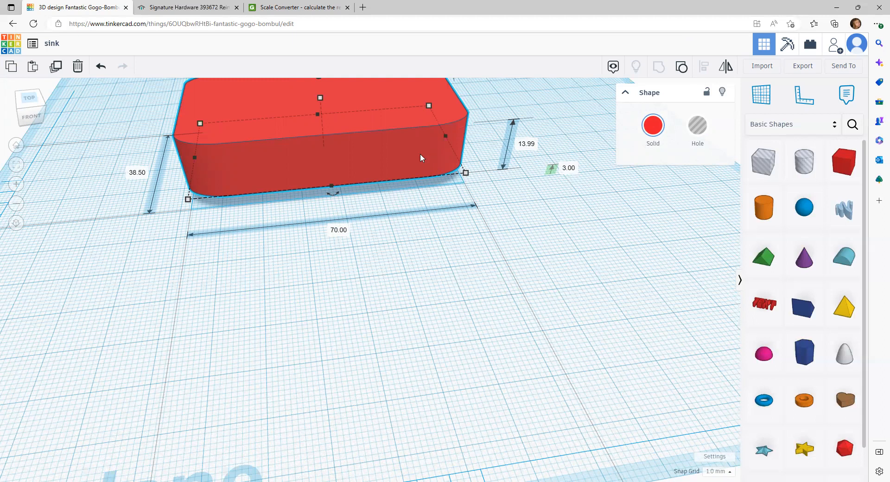
left_click(571, 166)
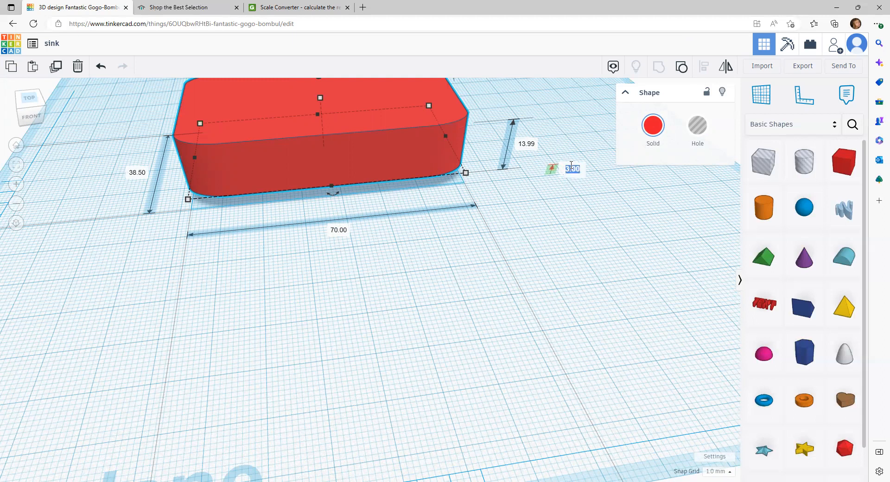
type("0")
key("Return")
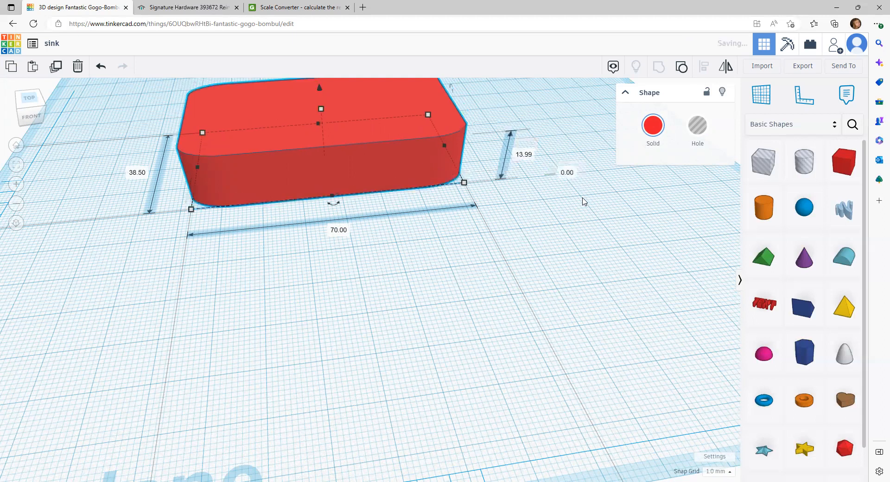
Step: Place a new box-shaped hole on the workplane beside the red shape's long back side
scroll(253, 289, "up", 1)
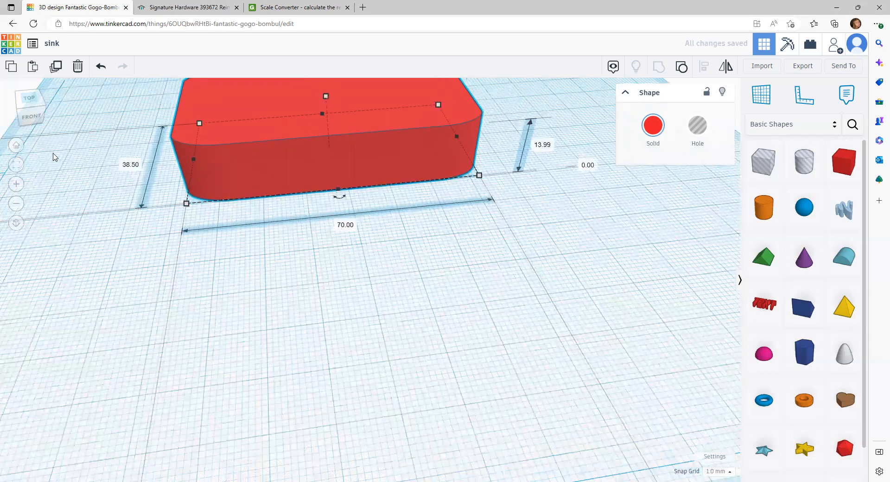
scroll(195, 199, "up", 2)
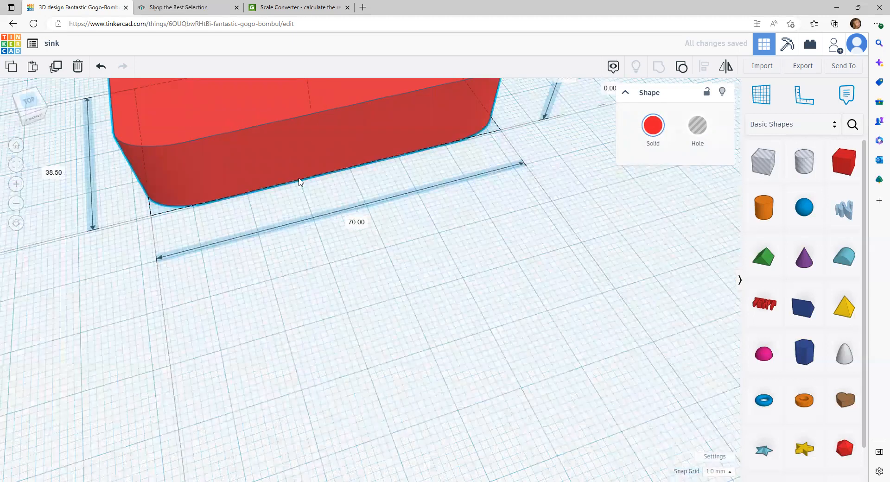
right_click_drag(308, 181, 240, 215)
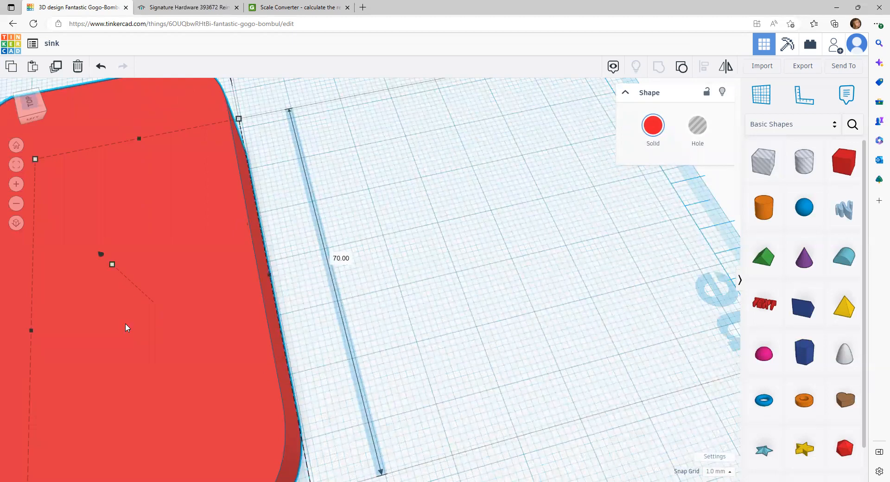
middle_click_drag(137, 325, 422, 241)
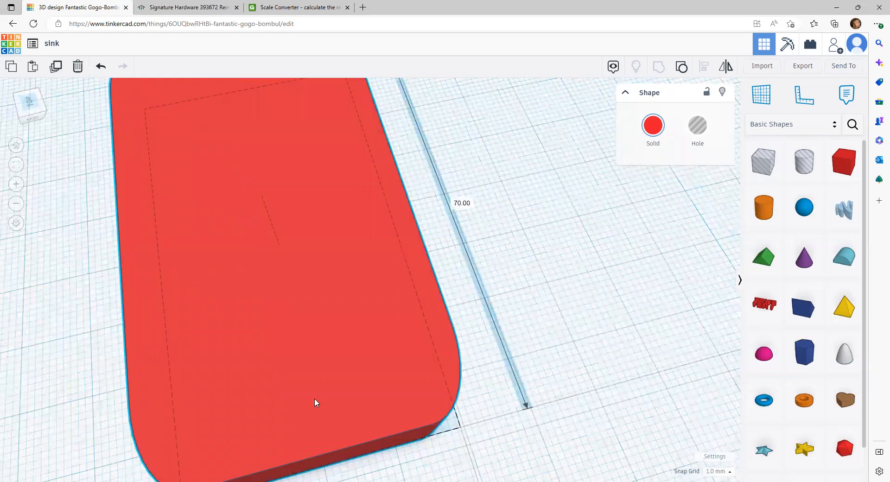
left_click(249, 452)
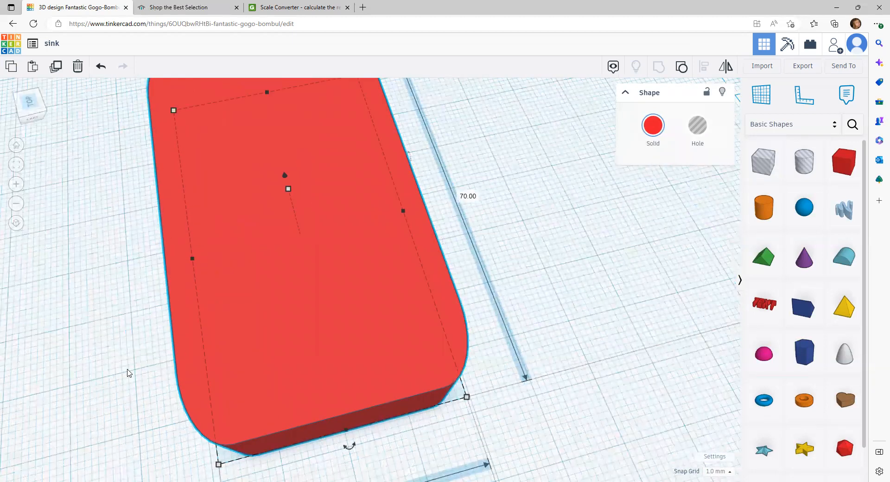
scroll(129, 373, "down", 3)
left_click(764, 162)
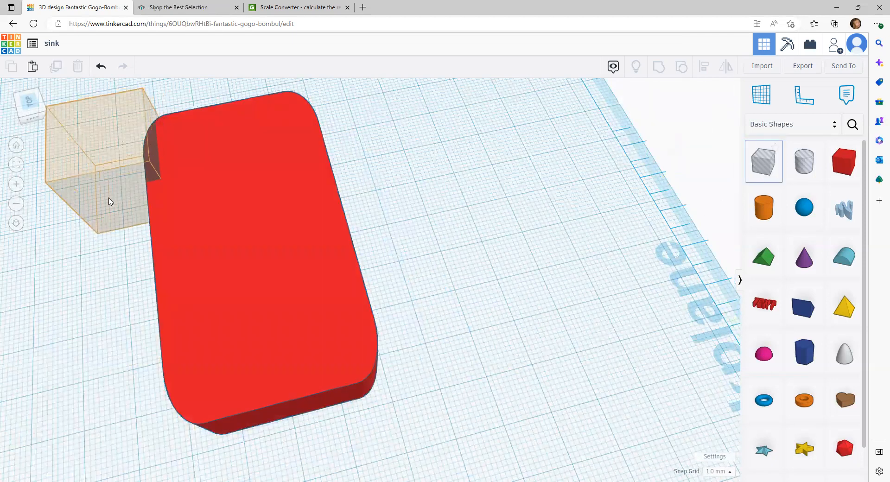
left_click(102, 200)
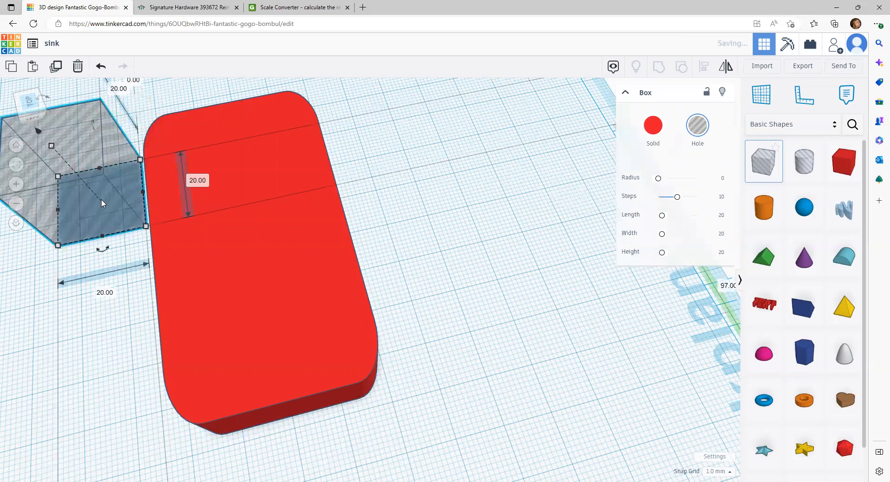
Step: Set the new hole box's depth to 6 mm and its length to 70 mm
scroll(101, 200, "down", 2)
left_click(100, 274)
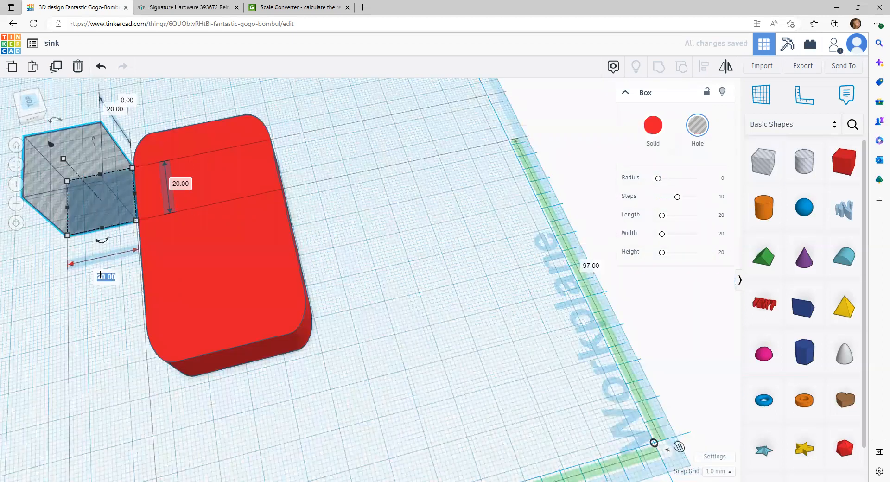
type("6")
key("Return")
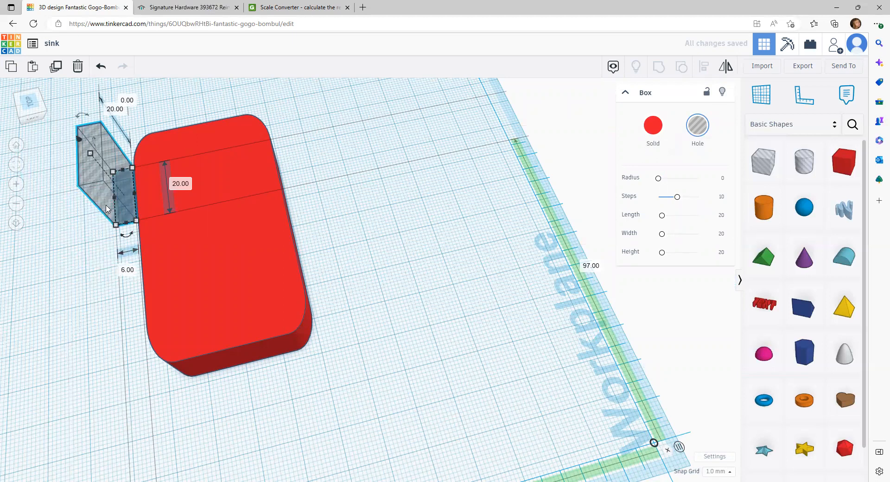
left_click(177, 187)
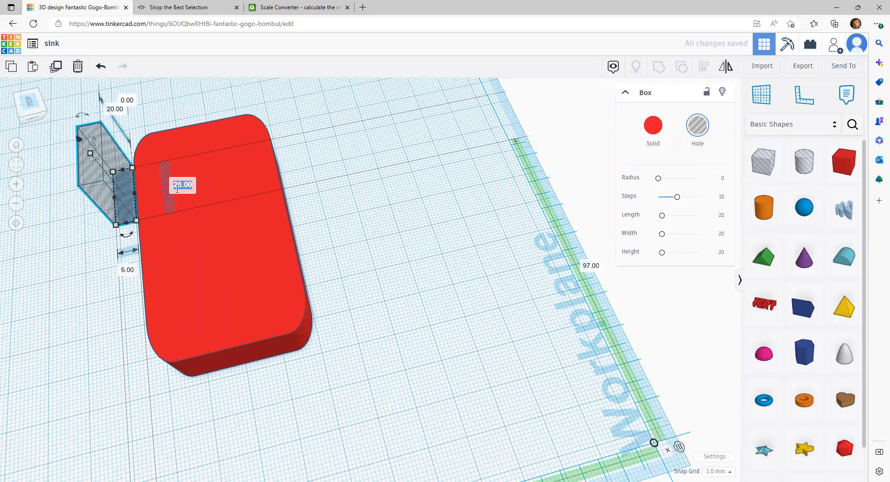
type("70")
key("Return")
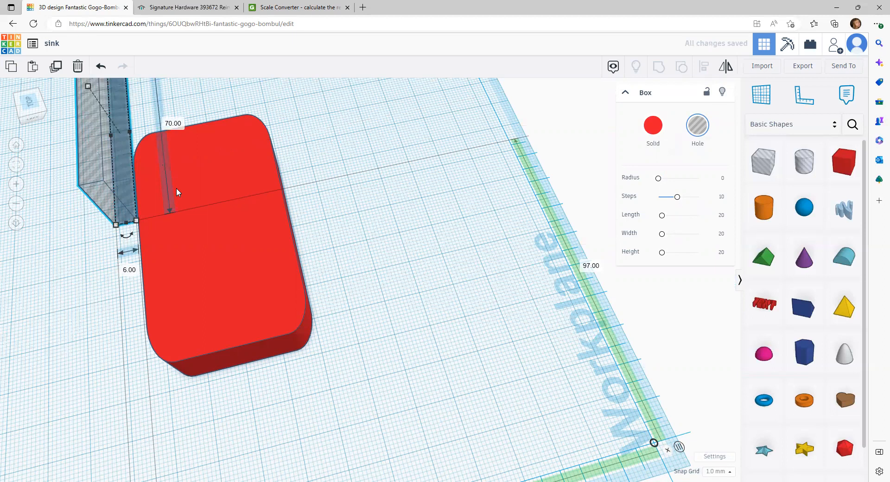
Step: Align the hole box with the red shape so it sits flush along the full length of the back edge
left_click_drag(62, 180, 141, 243)
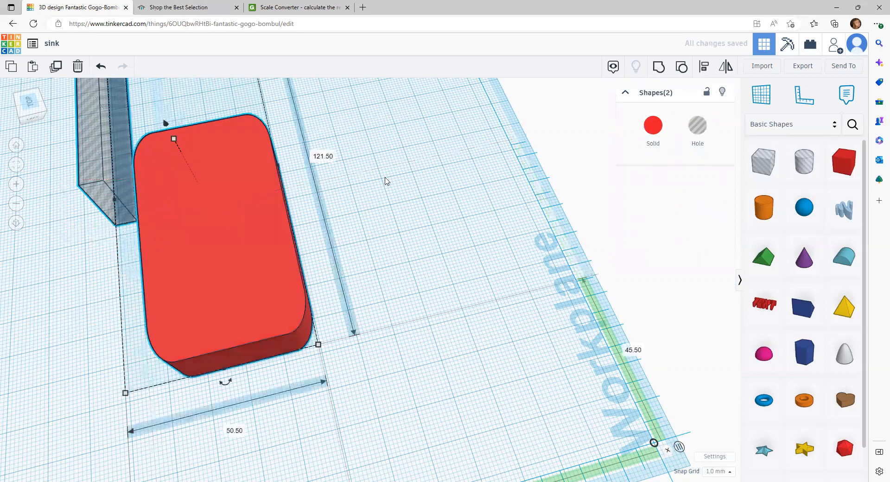
left_click(704, 66)
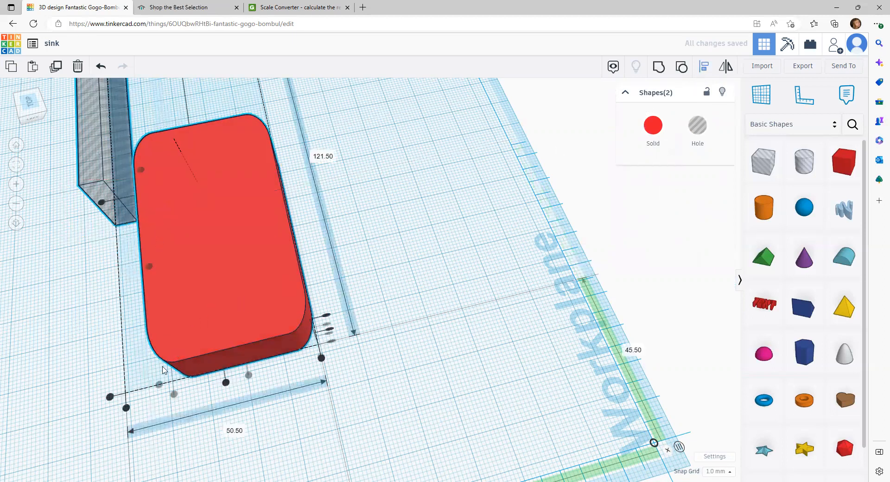
left_click(126, 408)
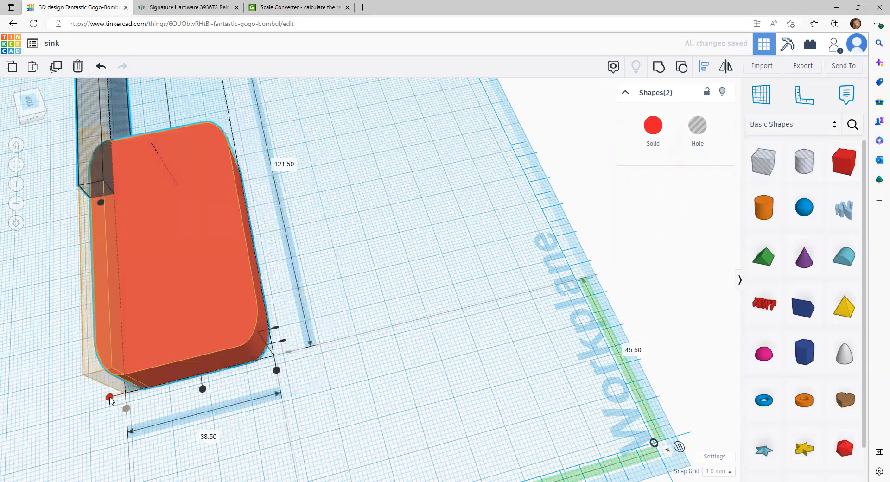
left_click(110, 398)
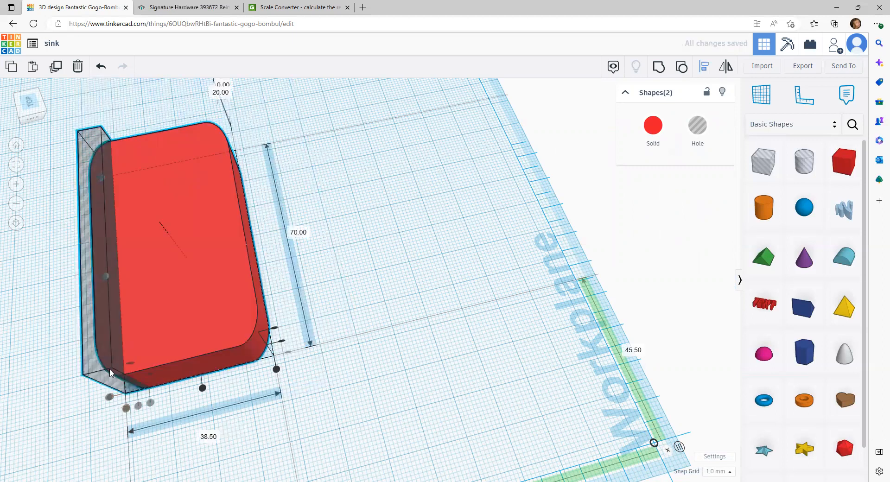
Step: Group the red shape with the aligned hole box to cut off its rounded back edge
mouse_move(154, 399)
right_mouse_down()
mouse_move(154, 381)
mouse_move(157, 387)
right_mouse_up()
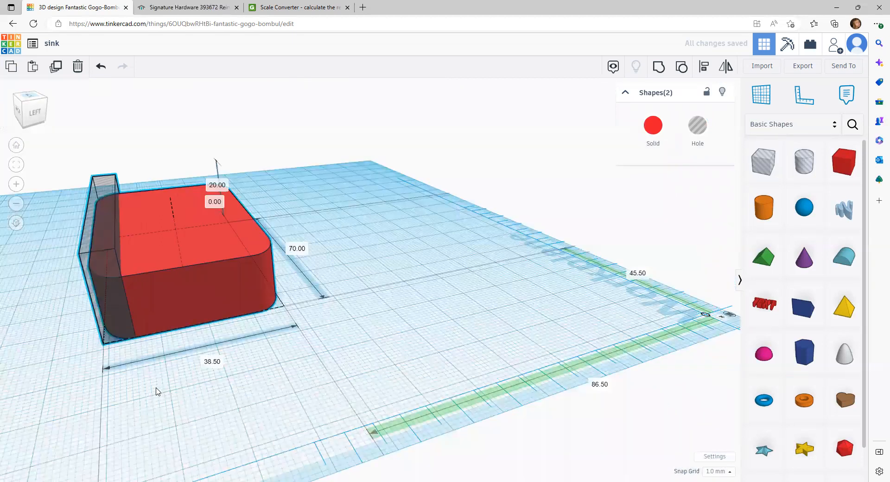
left_click_drag(47, 231, 170, 343)
key("ctrl+g")
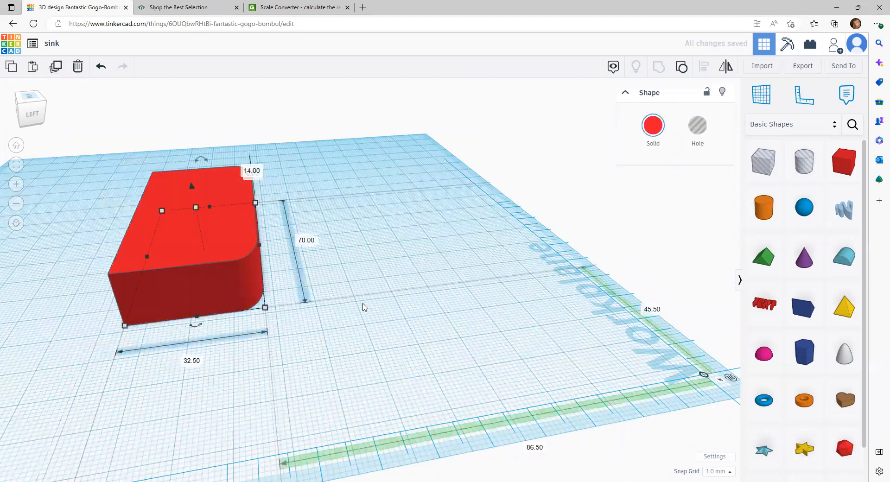
Step: Set the depth of the grouped red shape to 38.5 mm
left_click(363, 304)
left_click(188, 297)
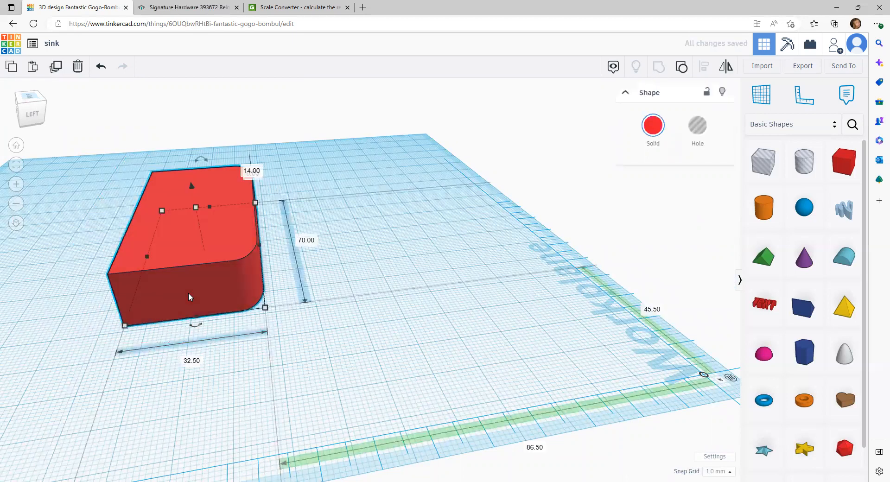
left_click(186, 362)
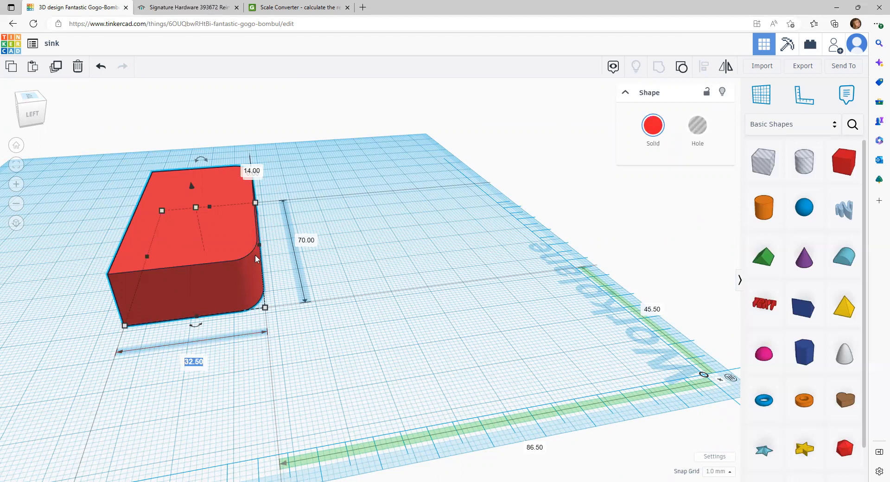
type("38.5")
key("Return")
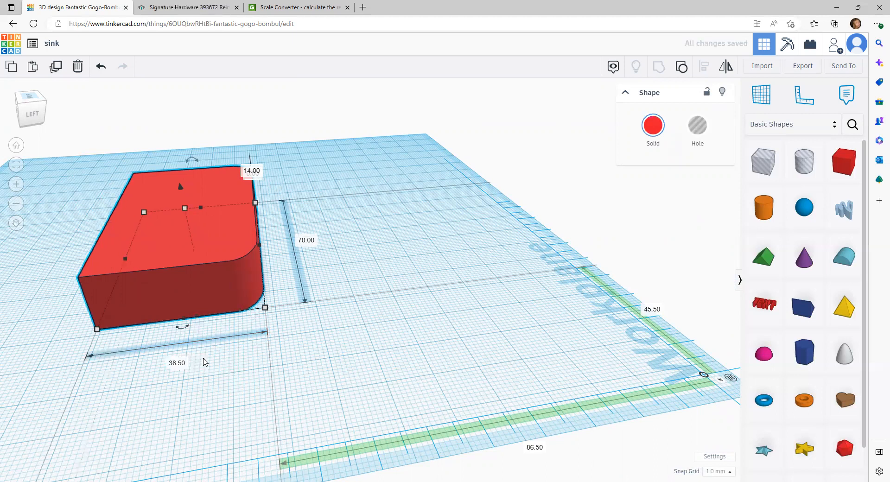
right_click_drag(220, 349, 399, 411)
right_click_drag(261, 438, 429, 255)
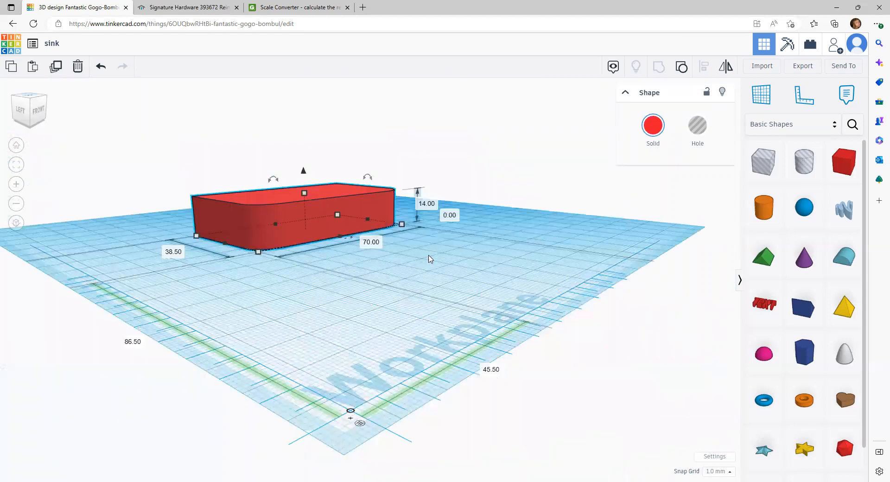
right_click_drag(405, 293, 434, 227)
middle_click_drag(438, 229, 379, 327)
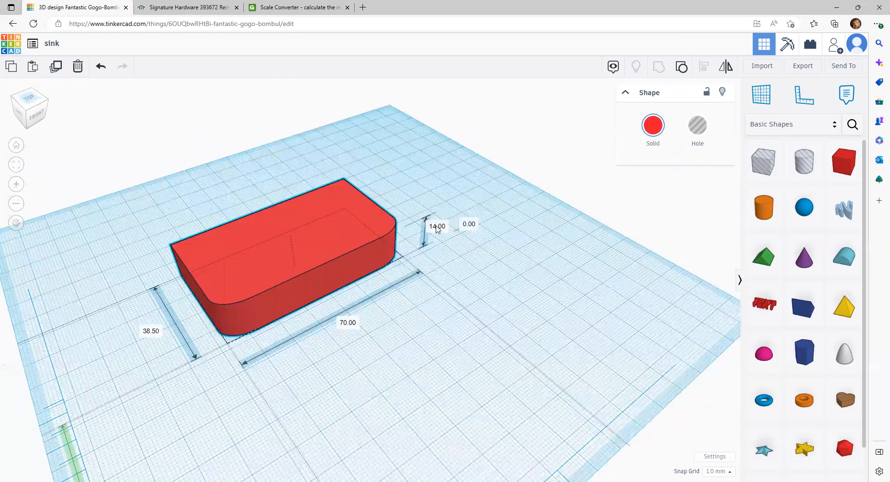
right_click_drag(383, 317, 377, 300)
left_click(452, 278)
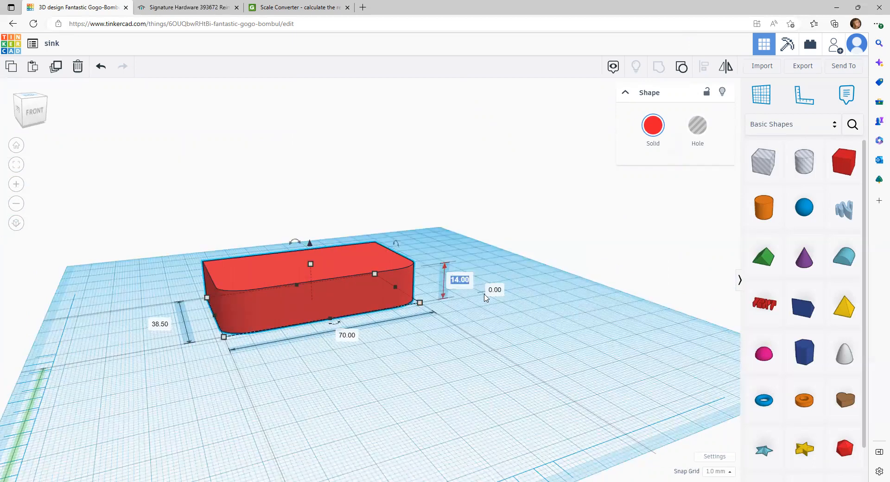
scroll(493, 302, "up", 1)
scroll(493, 301, "up", 1)
left_click(438, 274)
key("Return")
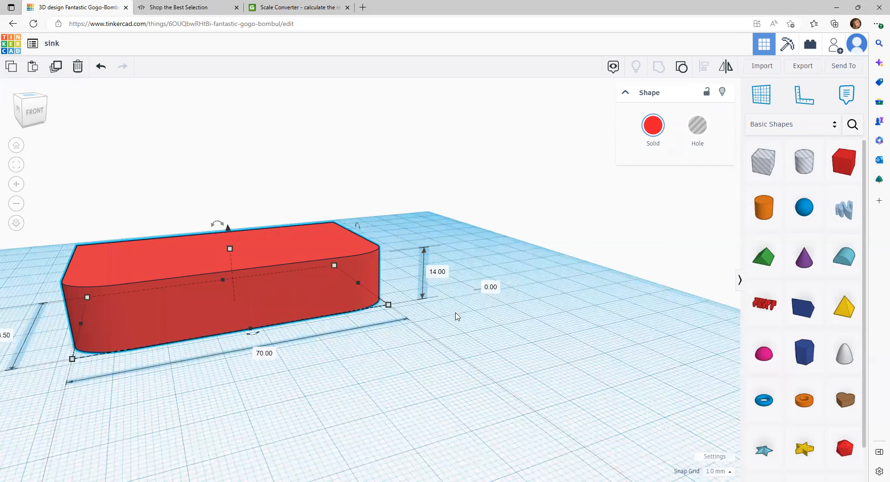
Step: Change the workspace units to inches
left_click(710, 458)
left_click(418, 263)
left_click(411, 288)
left_click(491, 408)
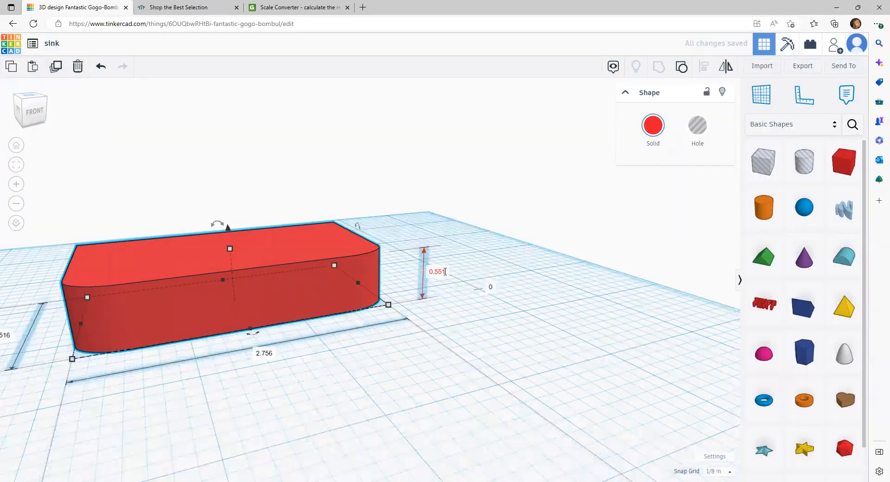
Step: Set the red shape's height to 1 inch
left_click(444, 272)
type("1")
key("Return")
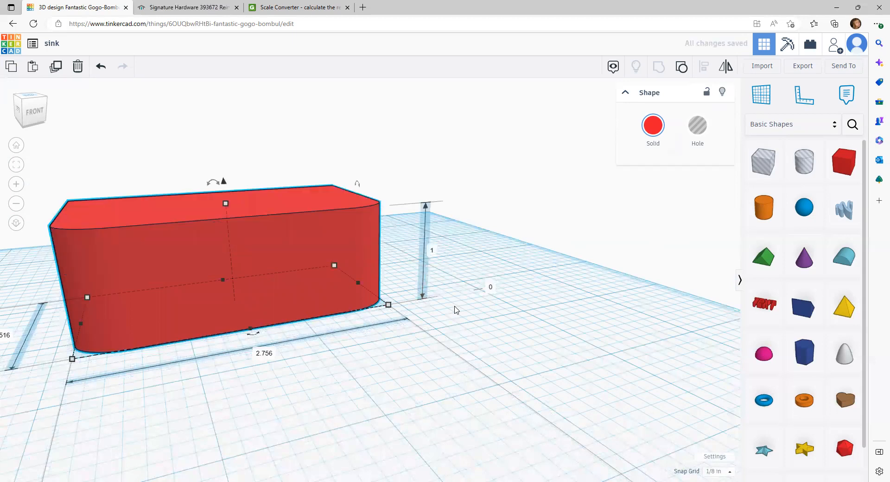
Step: Switch the workspace units back to millimeters
left_click(715, 472)
left_click(688, 471)
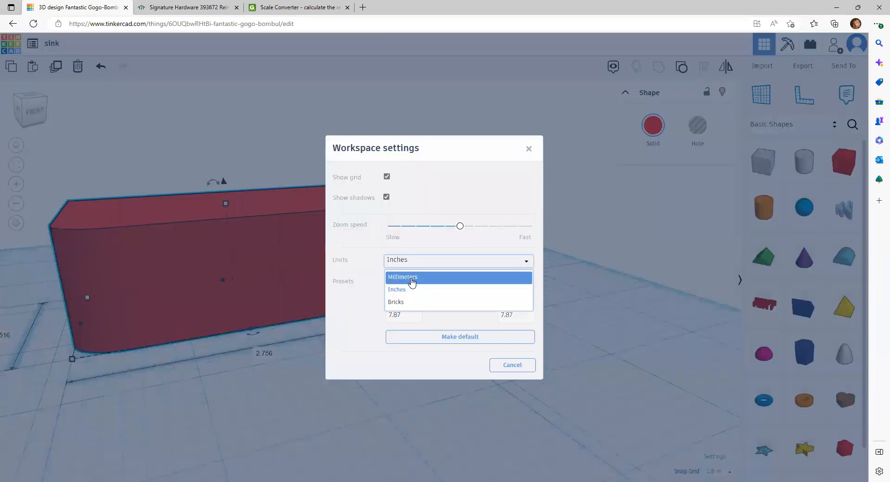
left_click(410, 282)
left_click(394, 438)
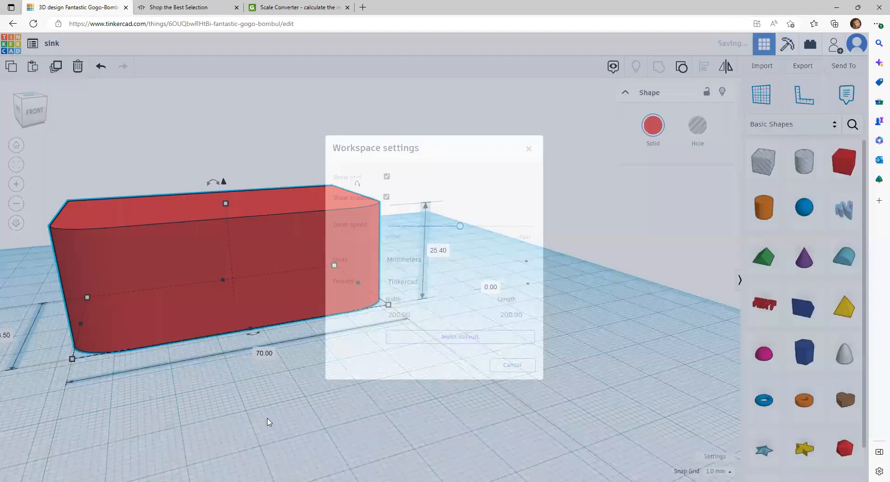
Step: Set the red shape's height to 20 mm
right_click_drag(222, 401, 253, 456)
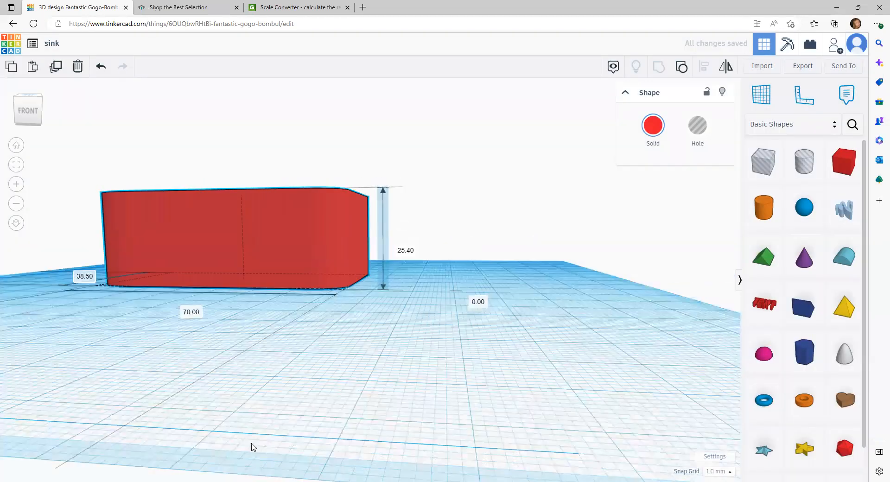
right_click_drag(236, 282, 288, 322)
right_click_drag(332, 396, 302, 379)
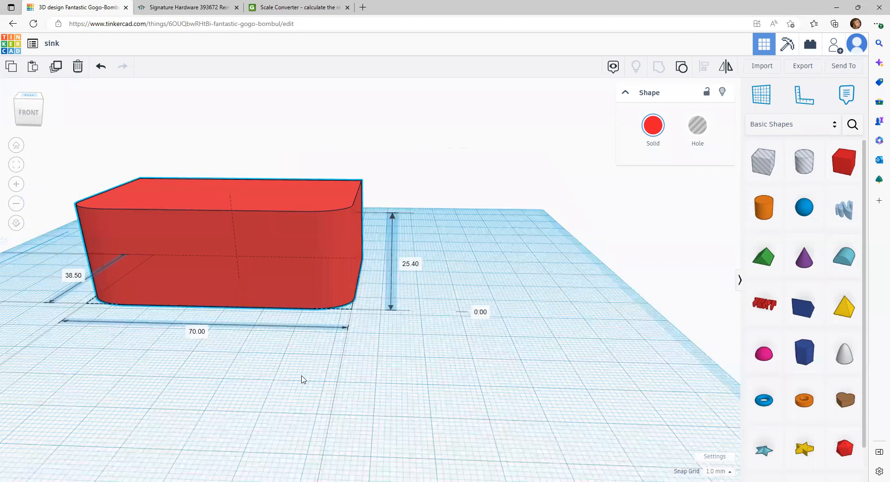
scroll(303, 367, "up", 2)
right_click_drag(301, 373, 302, 374)
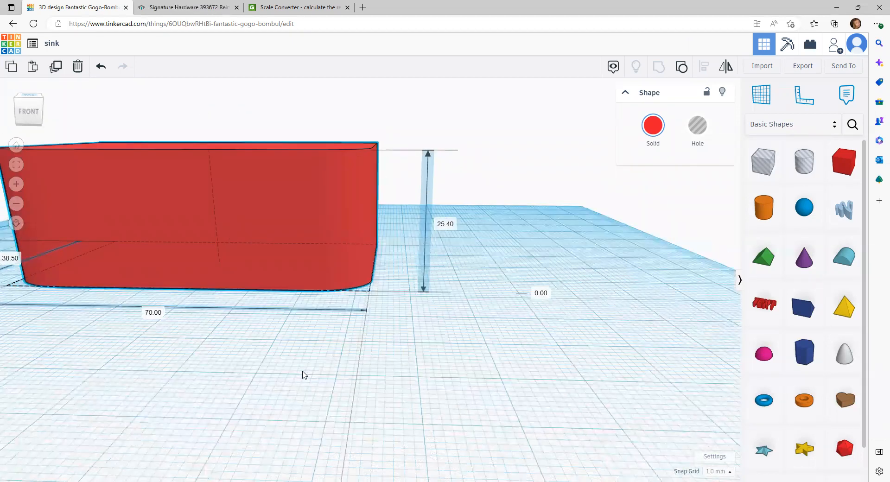
scroll(303, 375, "down", 1)
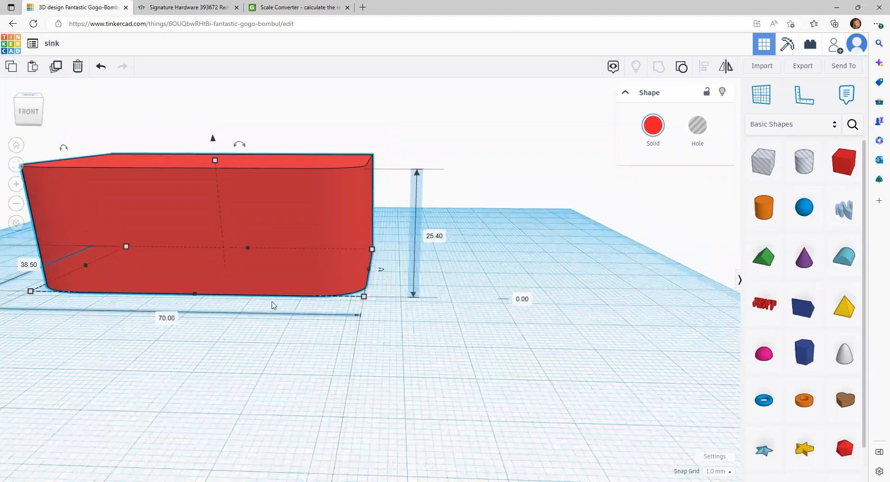
left_click(432, 235)
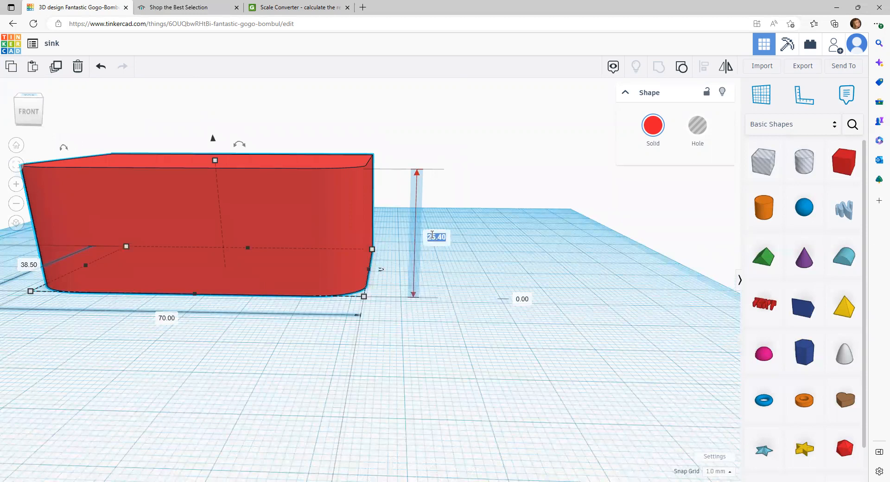
type("20")
key("Return")
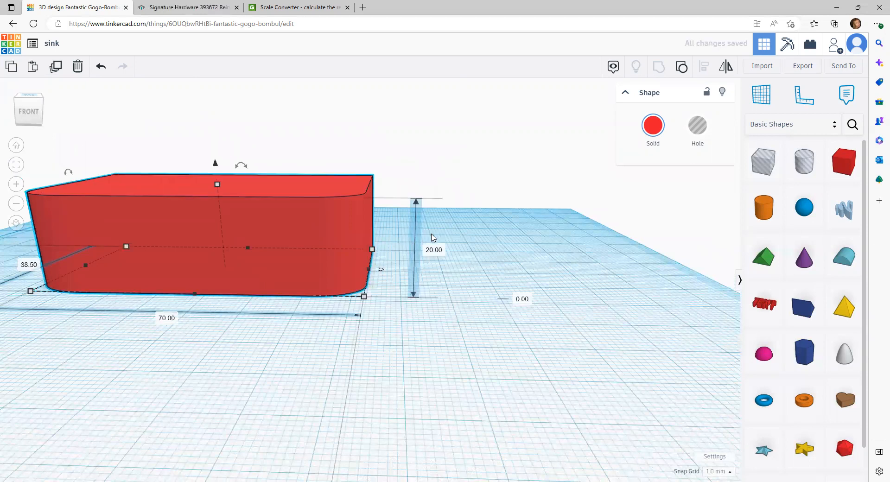
Step: Reduce the red shape's height to 16 mm and deselect it
right_click_drag(358, 319, 280, 323)
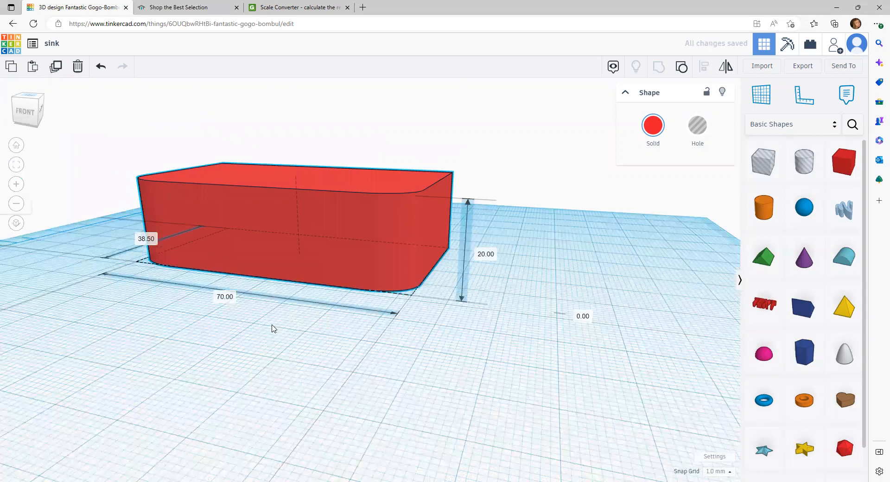
right_click_drag(293, 284, 218, 377)
right_click_drag(138, 415, 216, 435)
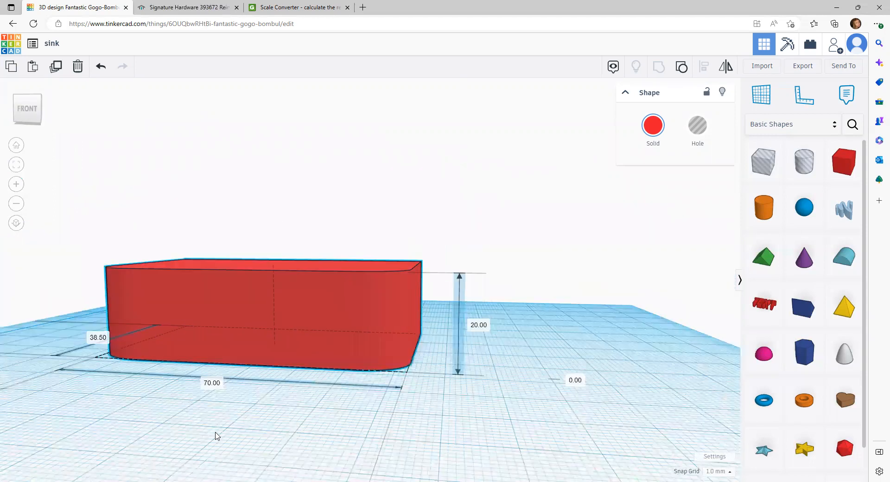
right_click_drag(114, 320, 116, 343)
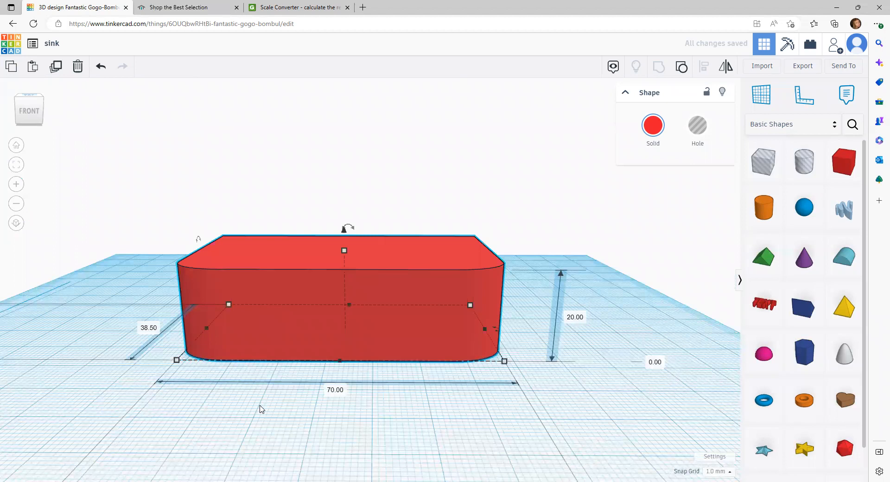
right_click_drag(267, 377, 234, 397)
left_click(615, 341)
type("126")
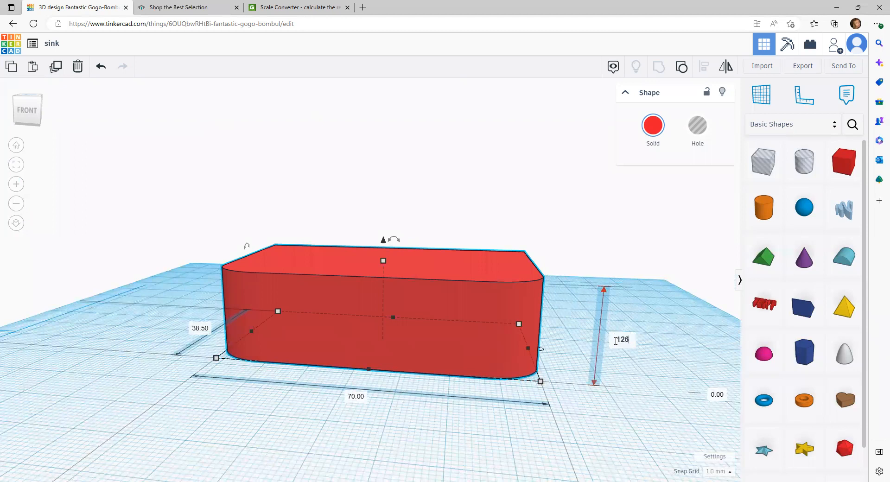
key("BackSpace")
key("BackSpace")
key("Return")
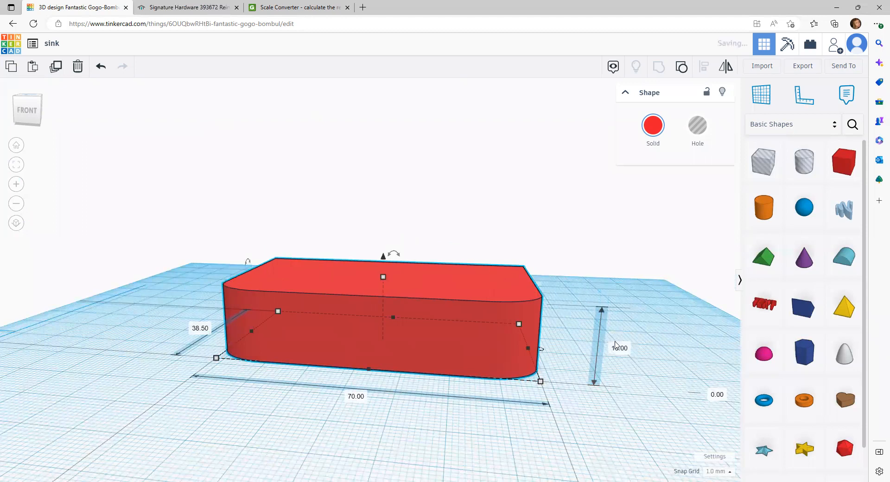
left_click(297, 374)
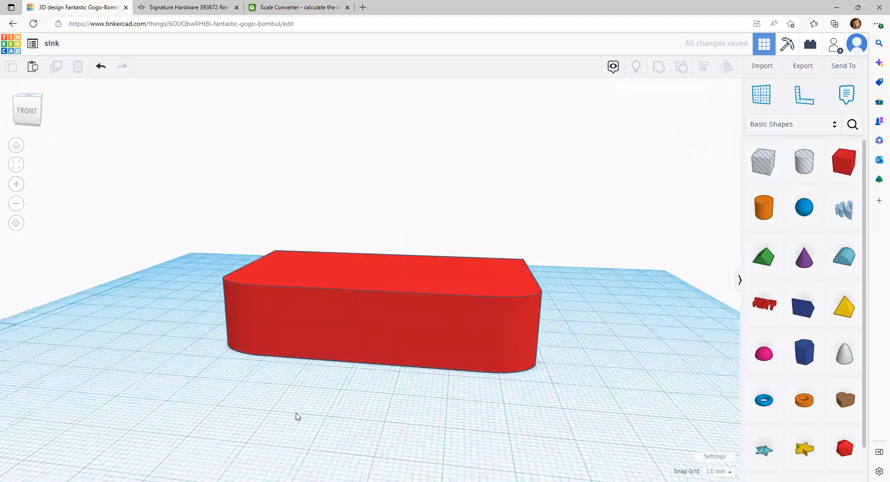
Step: Duplicate the red sink body in place and turn the copy into a hole
right_click_drag(296, 414, 340, 194)
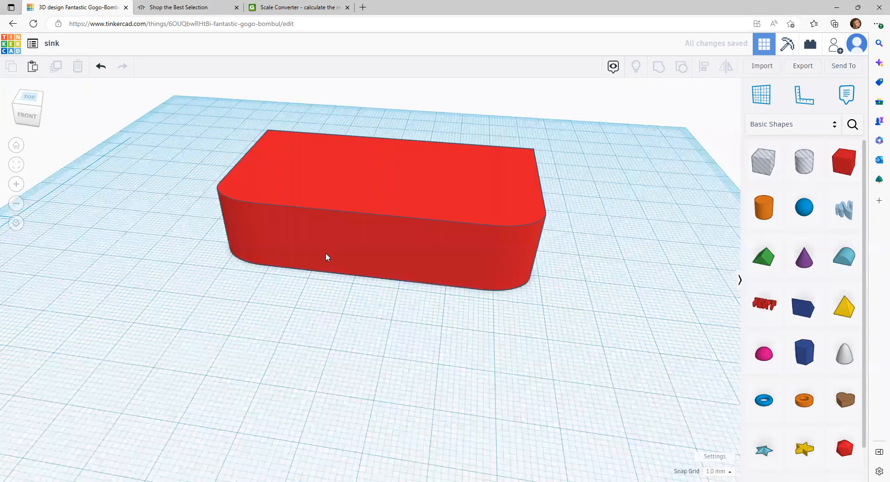
left_click(210, 189)
key("f")
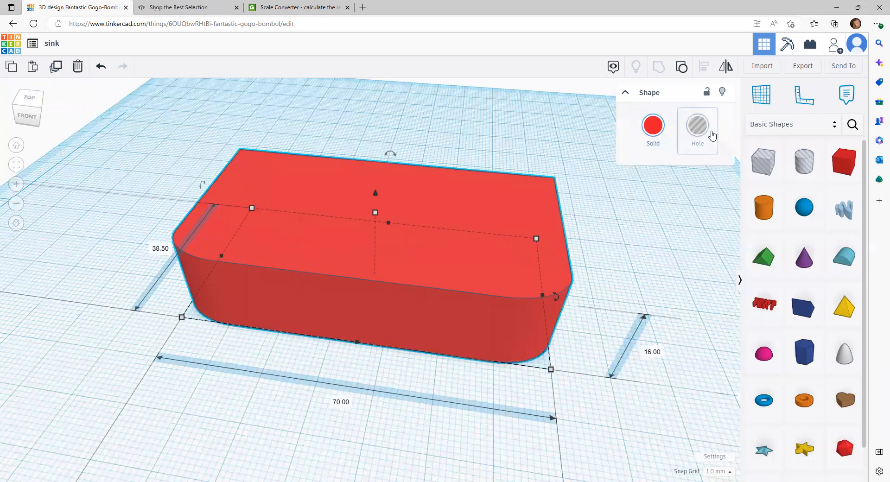
left_click(696, 132)
Step: Set the length of the duplicated hole shape to 64 mm
right_click_drag(422, 402, 461, 410)
right_click_drag(194, 255, 173, 249)
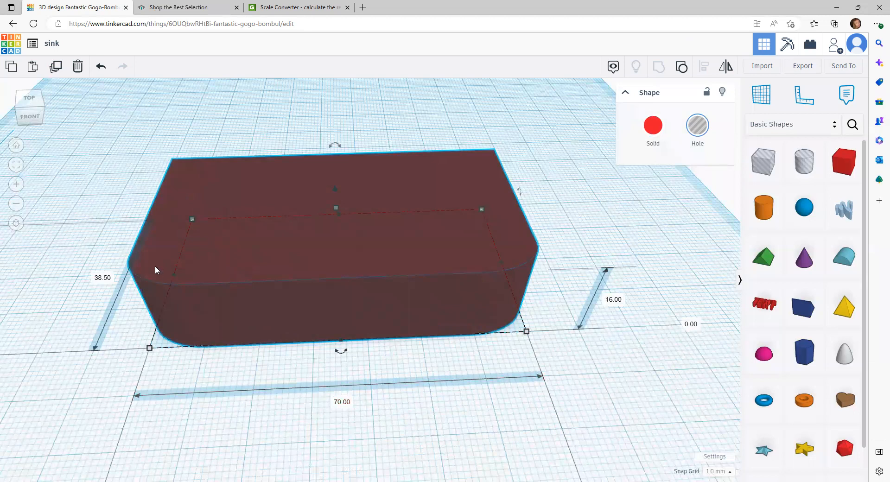
left_click(339, 403)
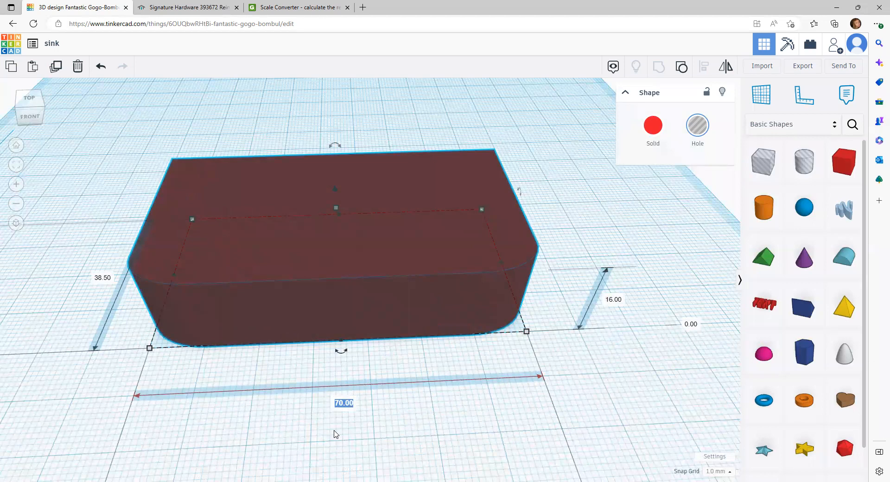
type("64")
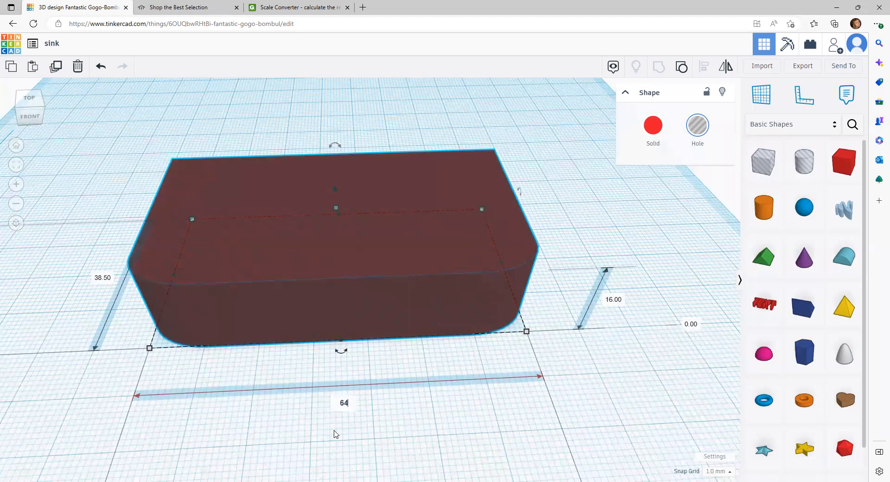
key("Return")
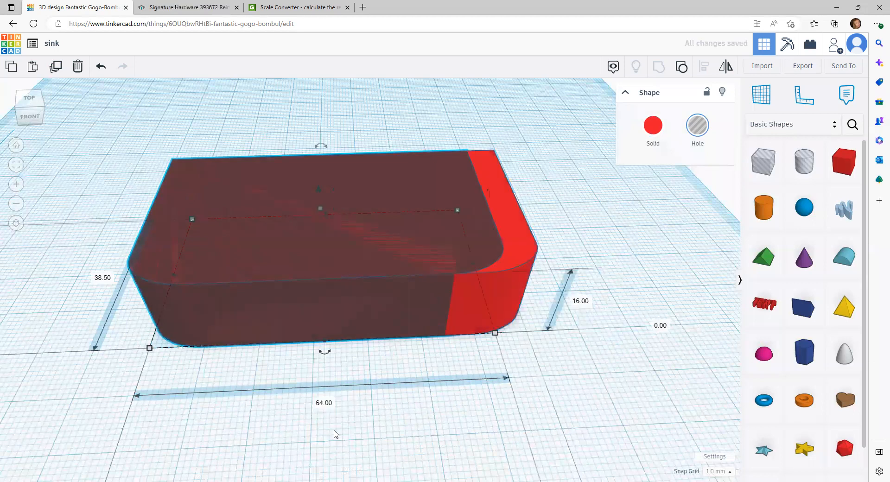
Step: Set the width of the duplicated hole shape to 32.5 mm
left_click(99, 281)
type("32")
key("Return")
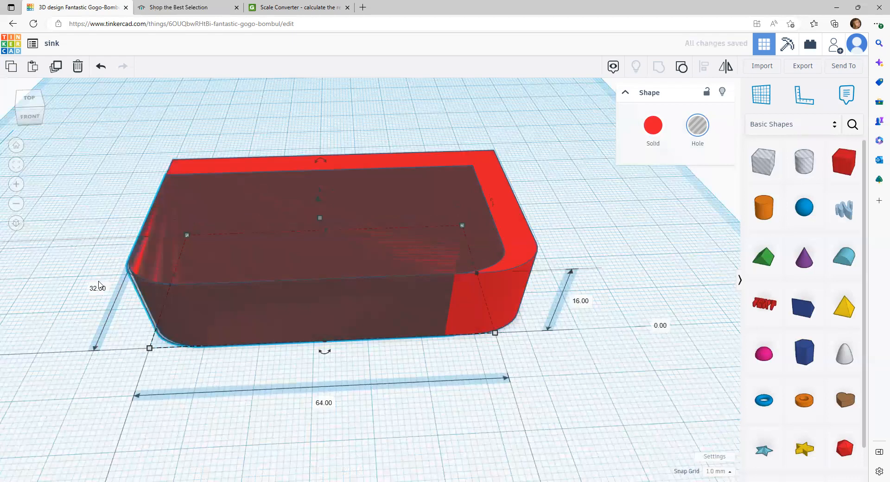
Step: Align the hole shape with the red sink body, centring it along both the length and the width
left_click_drag(121, 121, 227, 234)
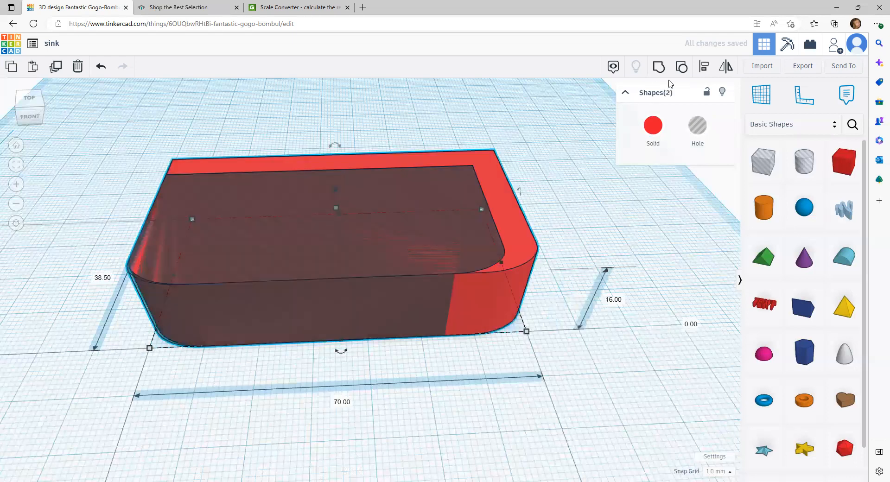
left_click(704, 66)
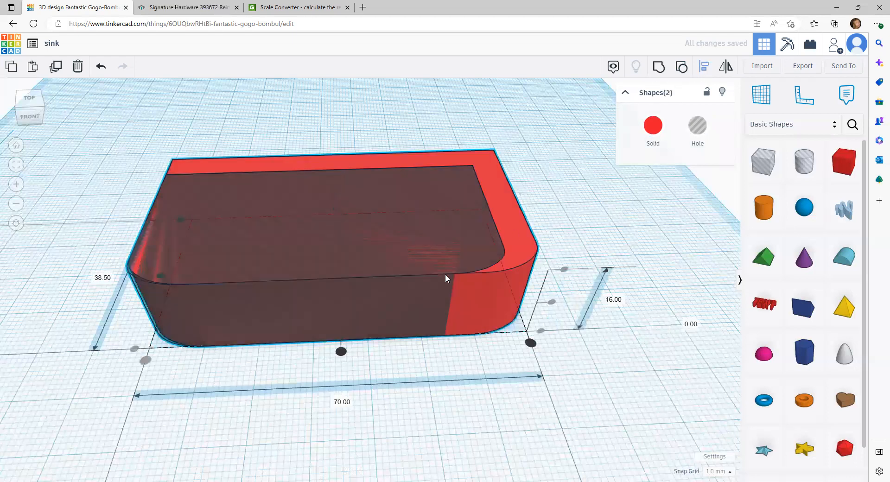
left_click(338, 354)
right_click_drag(471, 374, 461, 418)
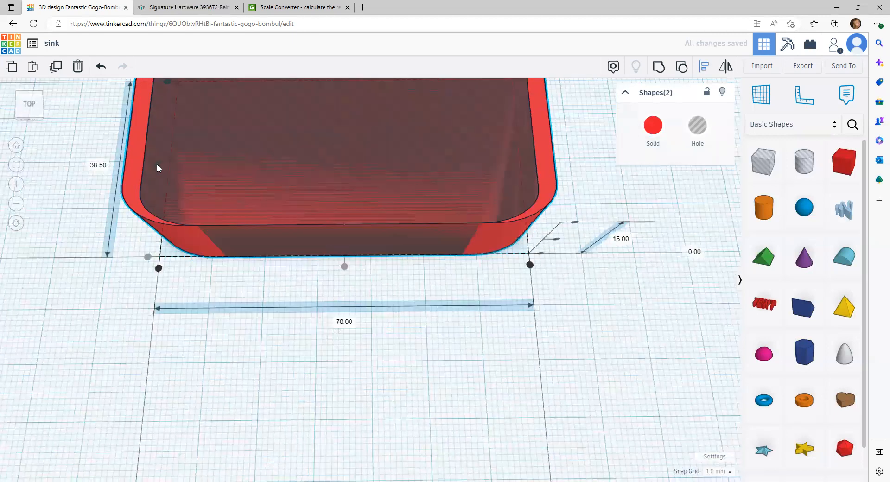
right_click_drag(252, 289, 242, 260)
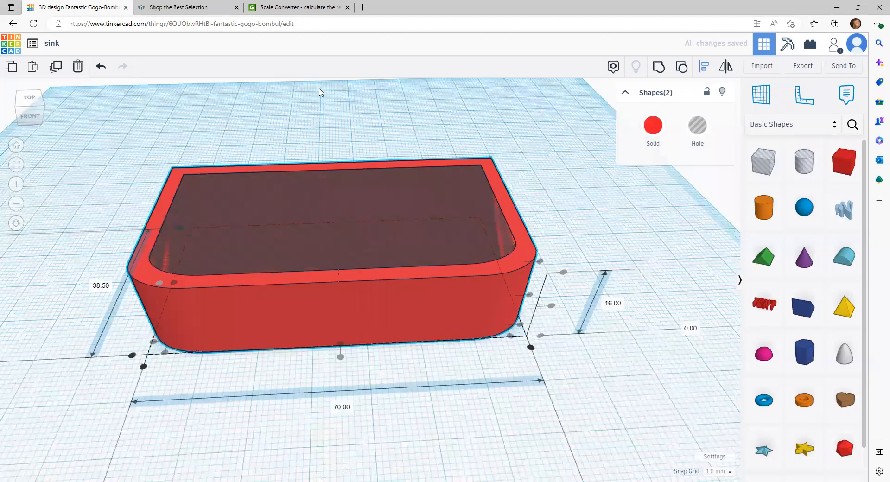
left_click(320, 92)
Step: Check the sink from below and raise the basin hole shape 2 mm above the workplane
right_click_drag(417, 361, 397, 385)
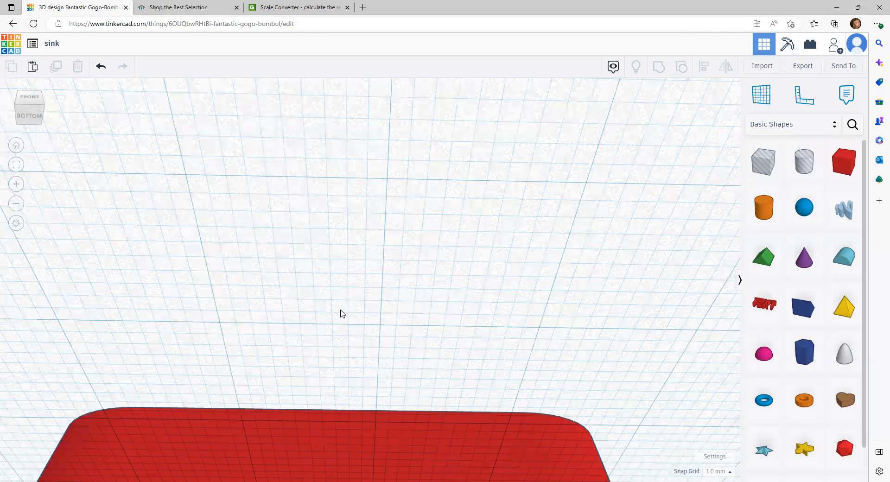
right_click_drag(342, 314, 343, 337)
right_click_drag(339, 402, 404, 275)
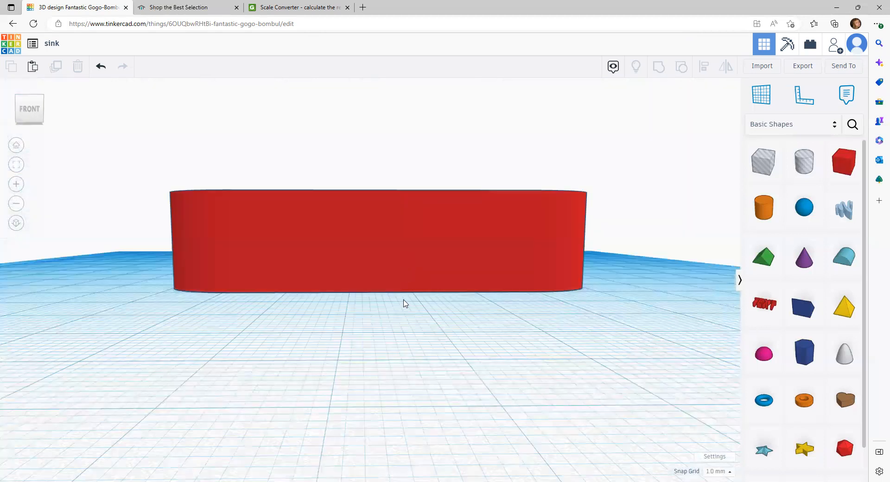
right_click_drag(409, 235, 361, 350)
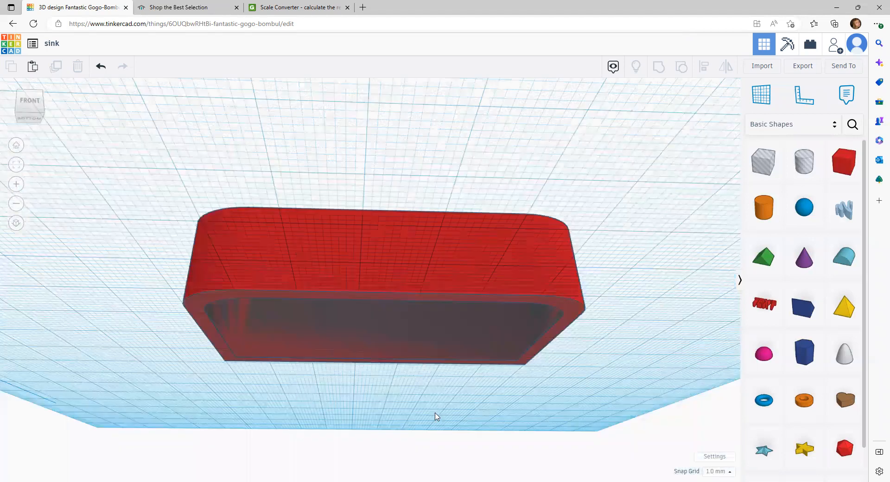
right_click_drag(447, 405, 428, 364)
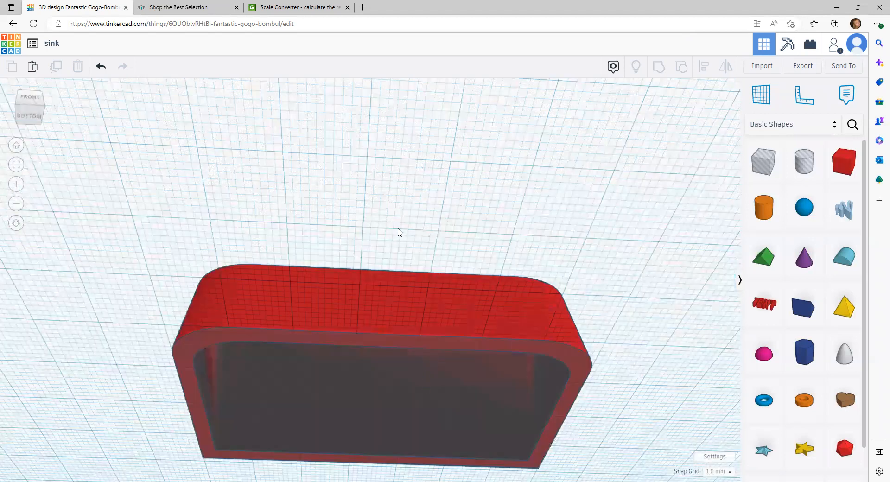
right_click_drag(397, 329, 361, 245)
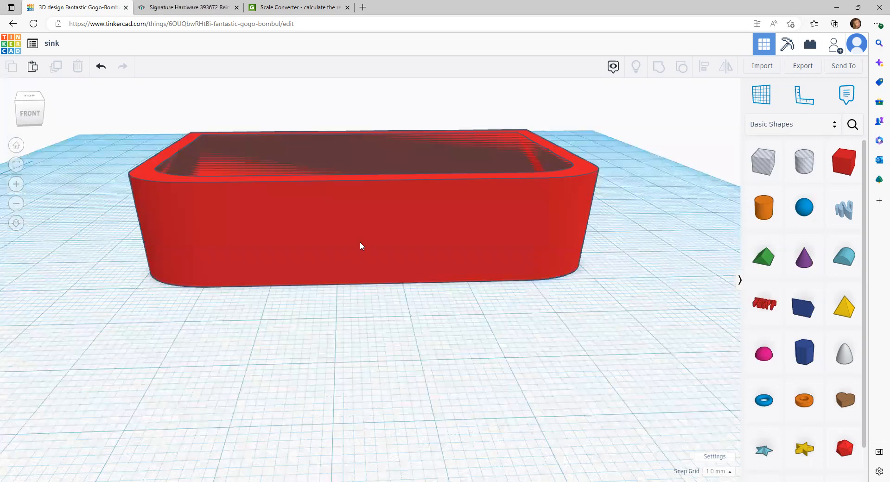
left_click(353, 170)
right_click_drag(654, 344, 671, 346)
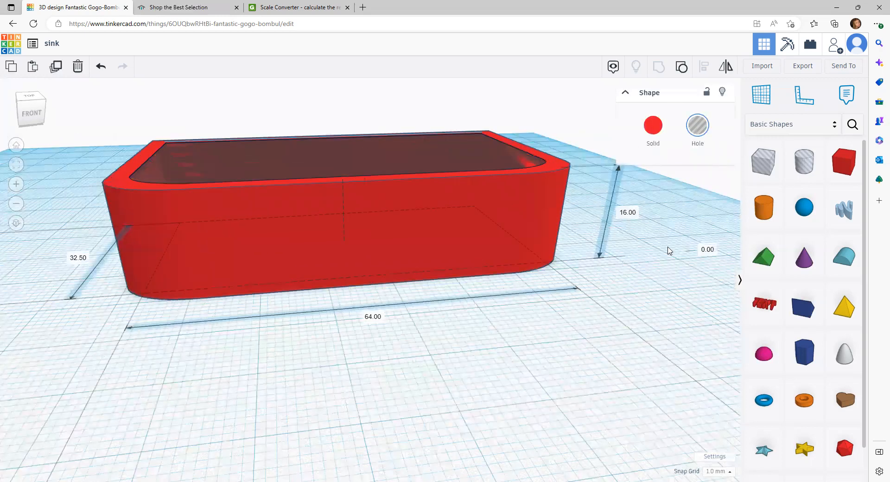
right_click_drag(670, 251, 648, 335)
key("Tab")
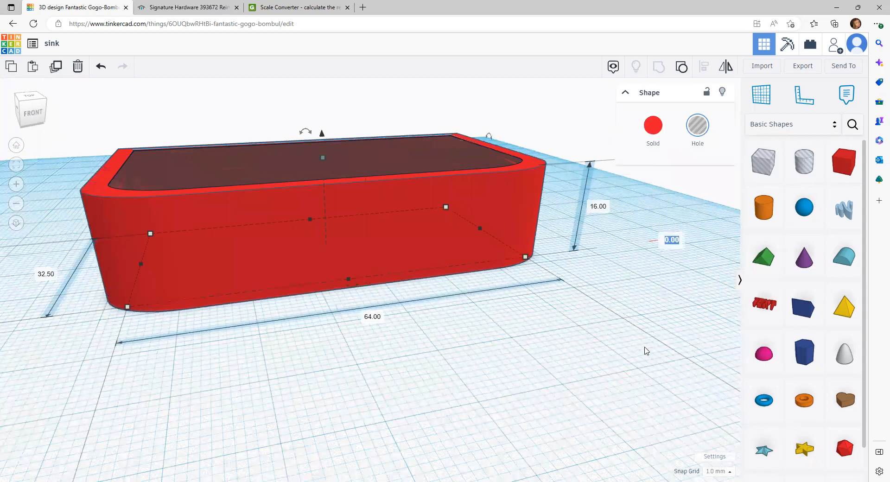
type("2")
key("Return")
Step: Group the sink body with the raised hole shape to cut out the basin
right_click_drag(423, 364, 343, 344)
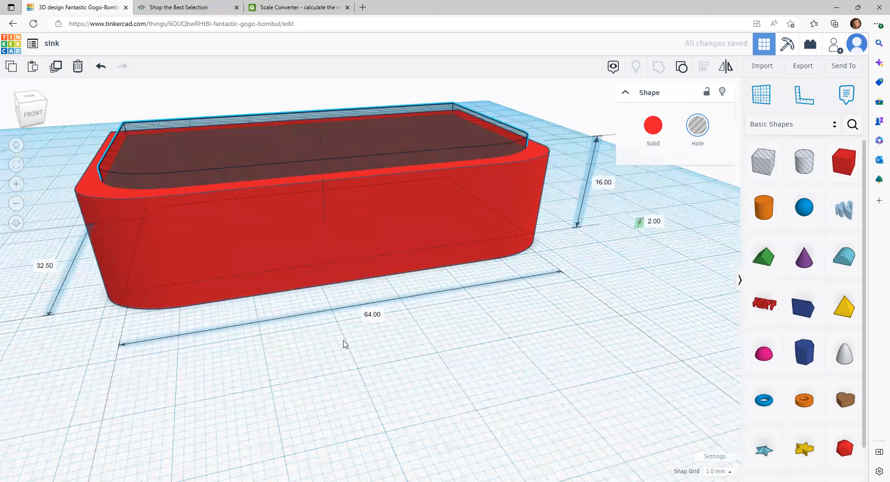
scroll(374, 132, "up", 3)
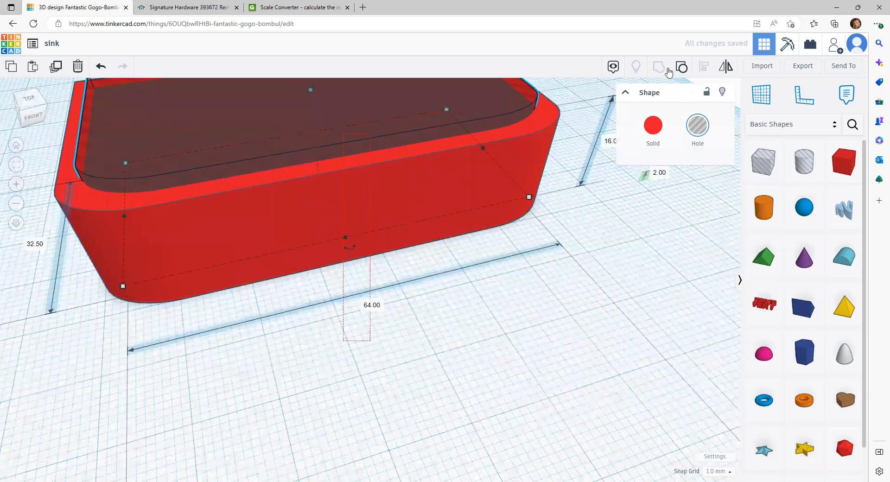
key("ctrl+a")
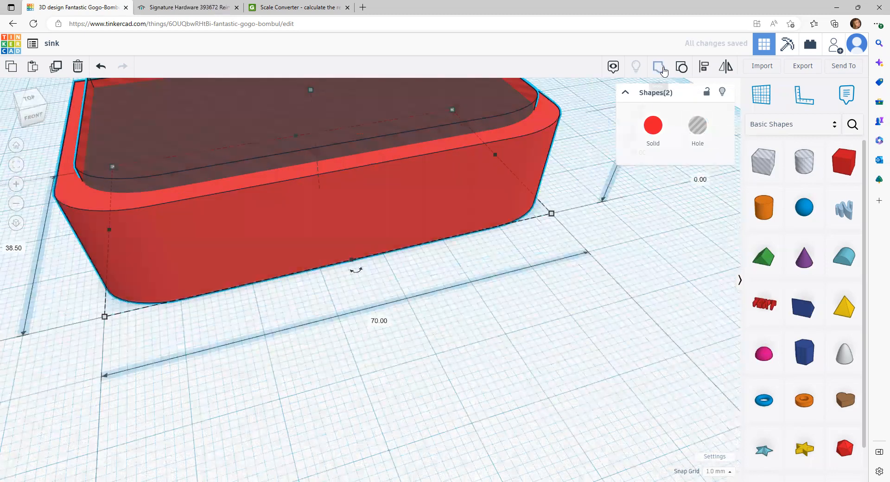
left_click(663, 69)
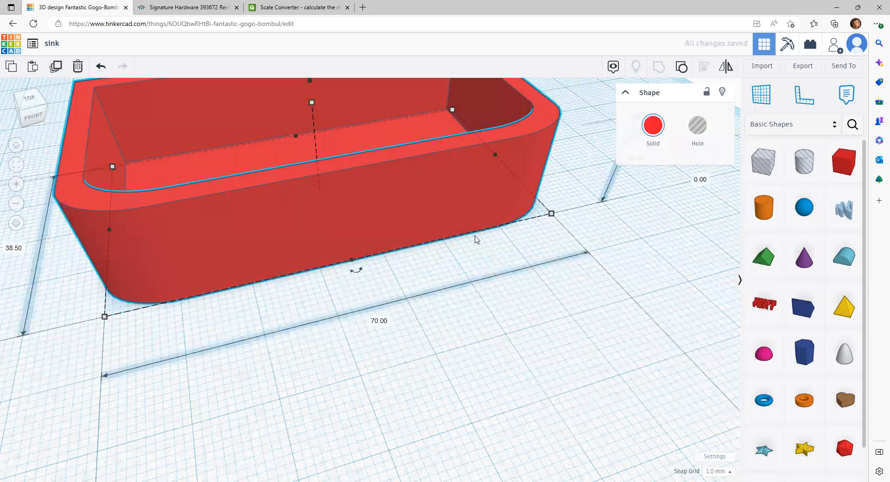
Step: Place a cylinder hole in front of the sink and smooth it with 64 sides
scroll(440, 229, "up", 2)
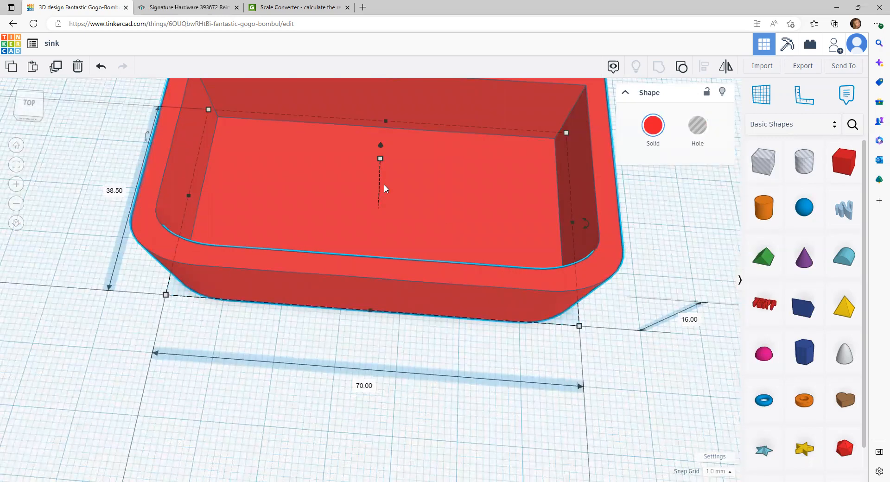
right_click_drag(661, 258, 674, 233)
right_click_drag(445, 263, 525, 256)
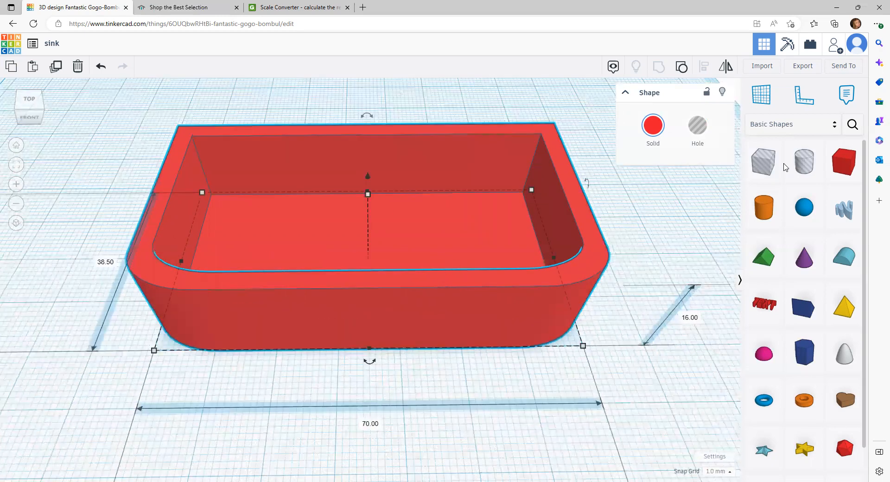
left_click_drag(809, 168, 365, 387)
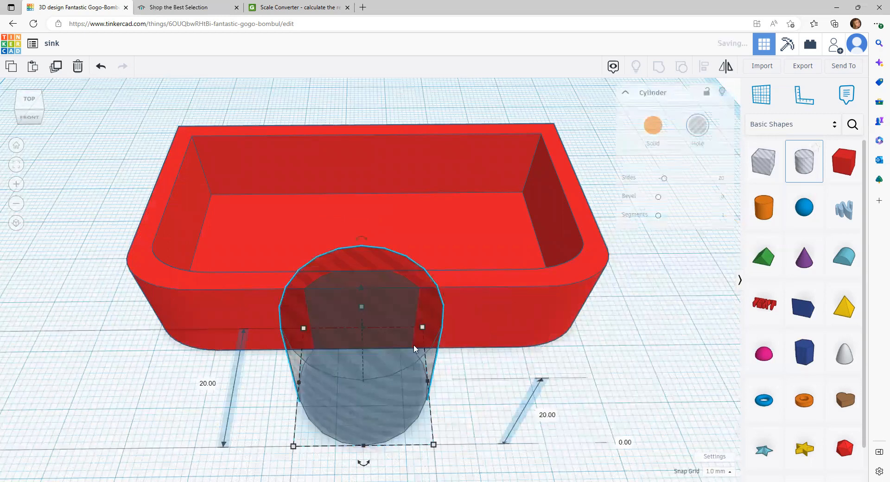
left_click_drag(663, 179, 731, 184)
mouse_move(348, 377)
left_mouse_down()
mouse_move(356, 412)
mouse_move(352, 366)
left_mouse_up()
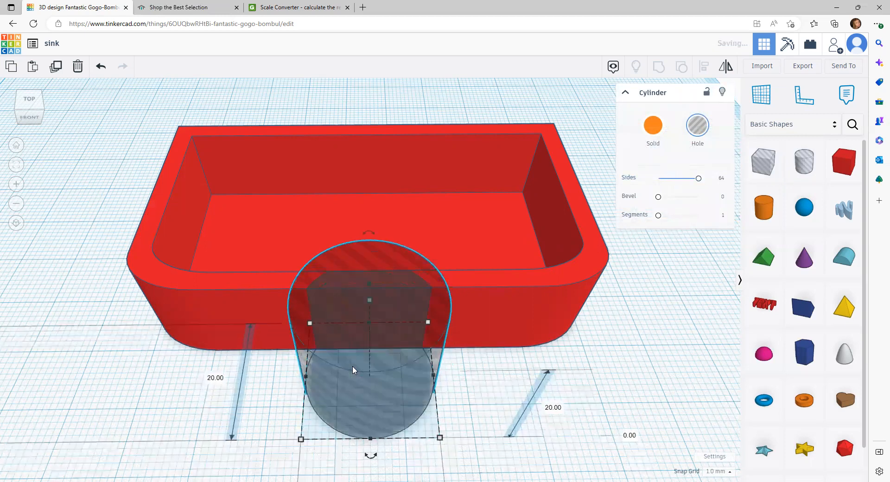
Step: Nudge the cylinder hole towards the sink and set its length and width to 4 mm
scroll(353, 366, "down", 1)
scroll(357, 461, "down", 1)
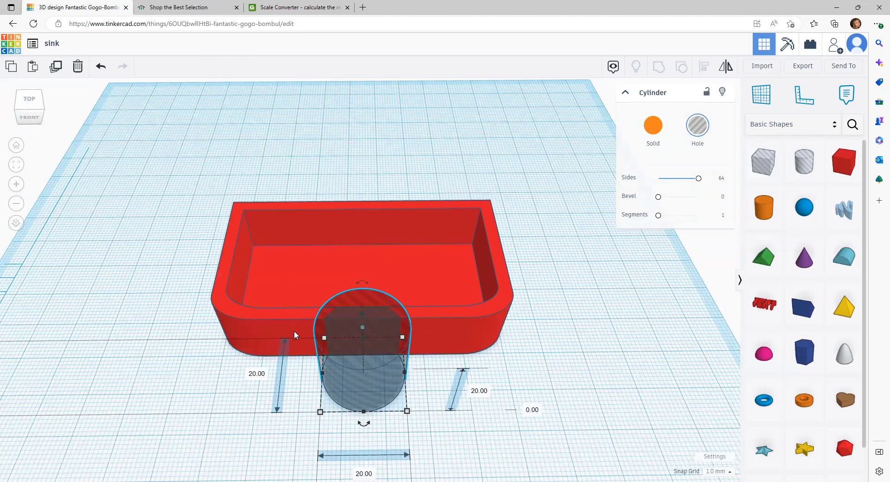
key("Up")
key("Up")
key("Up")
key("Up")
key("Up")
left_click(360, 448)
type("4")
key("Return")
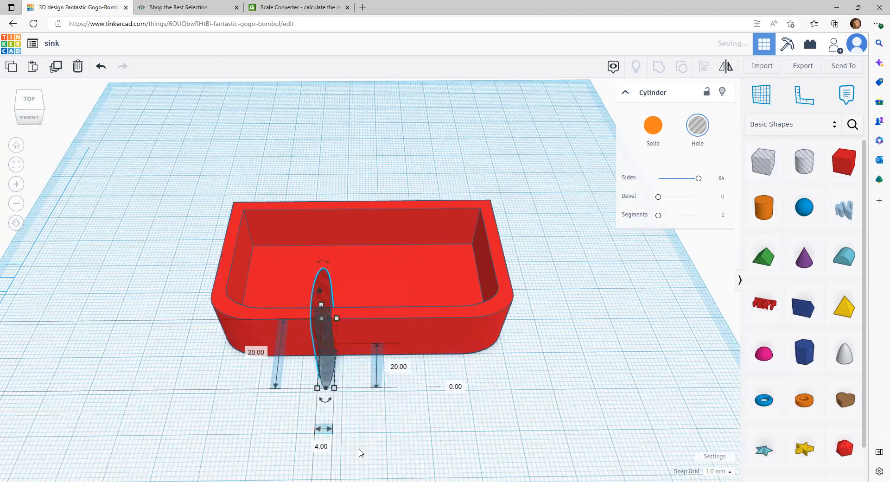
left_click(254, 353)
type("4")
key("Return")
Step: Move the 4 mm cylinder hole along the sink's front towards the middle and raise it 1 mm above the workplane
left_click_drag(332, 361, 386, 356)
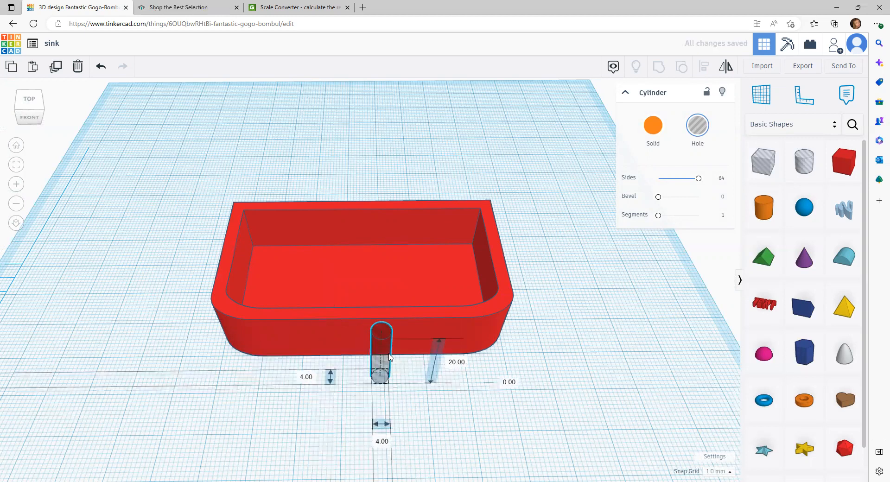
left_click(509, 381)
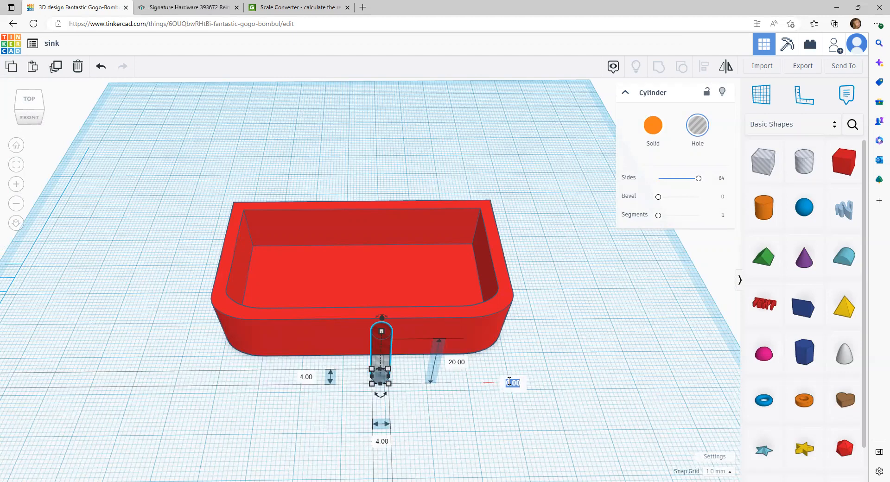
type("1")
key("Return")
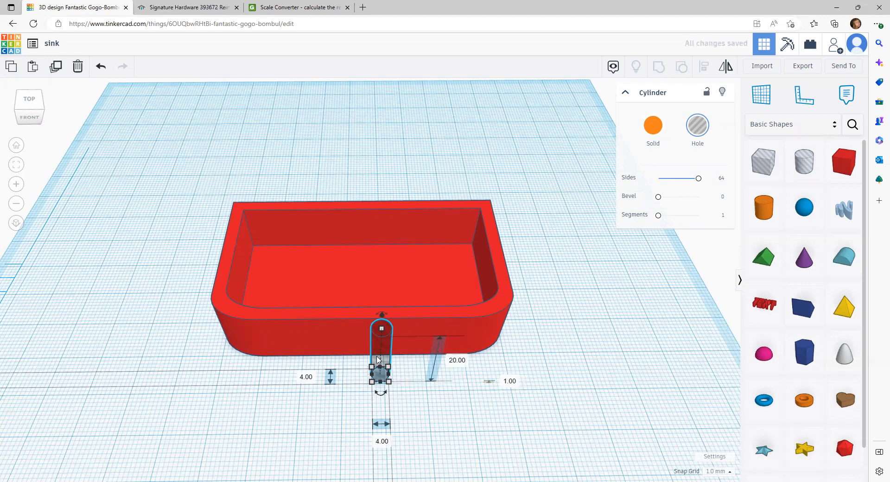
Step: Centre the cylinder hole inside the basin and group it with the sink body to cut the drain
left_click_drag(379, 359, 359, 266)
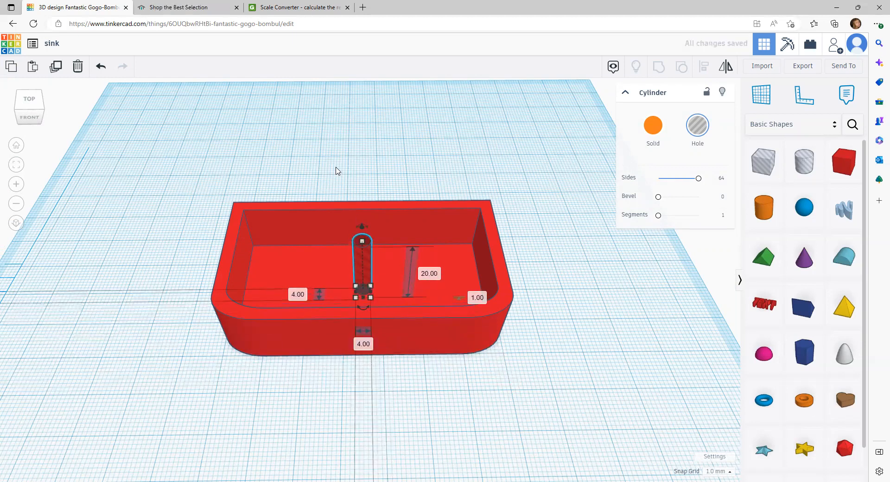
key("ctrl+a")
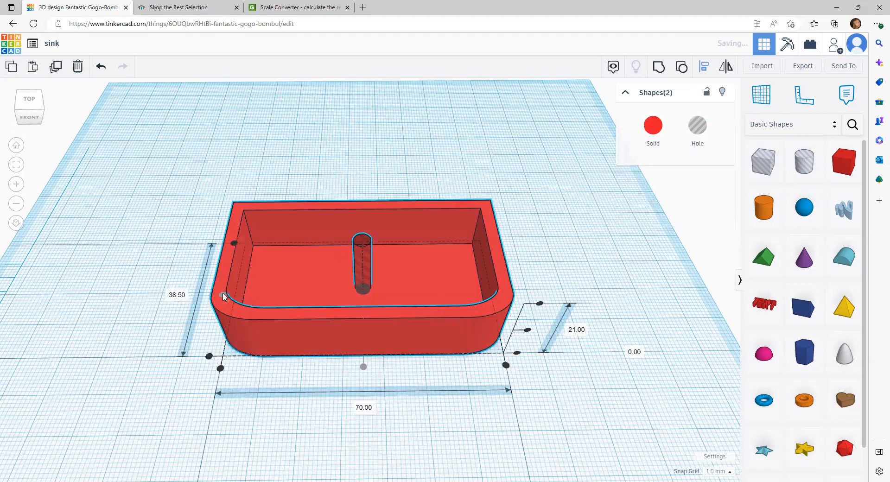
right_click_drag(128, 349, 242, 386)
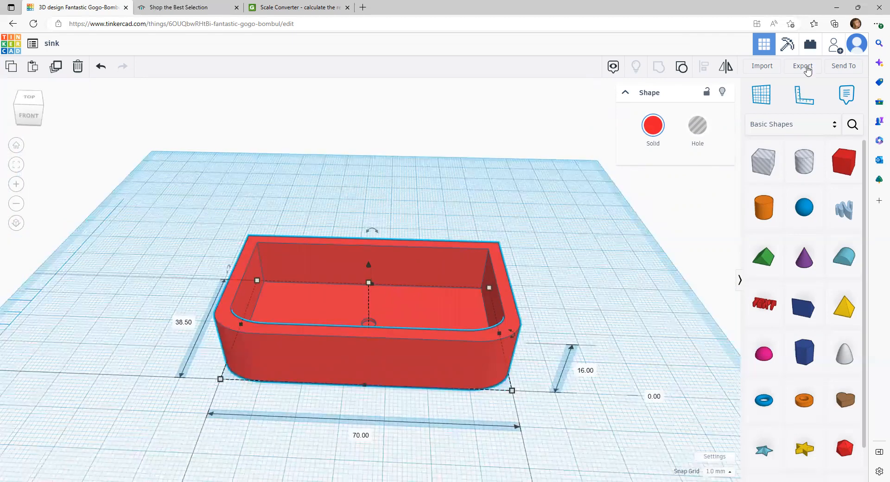
Step: Export the selected sink as an STL file for 3D printing
left_click(807, 69)
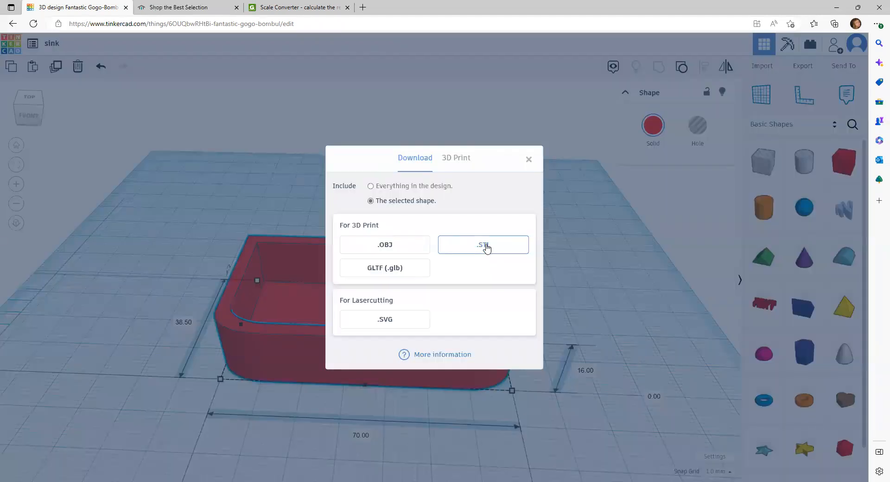
left_click(486, 248)
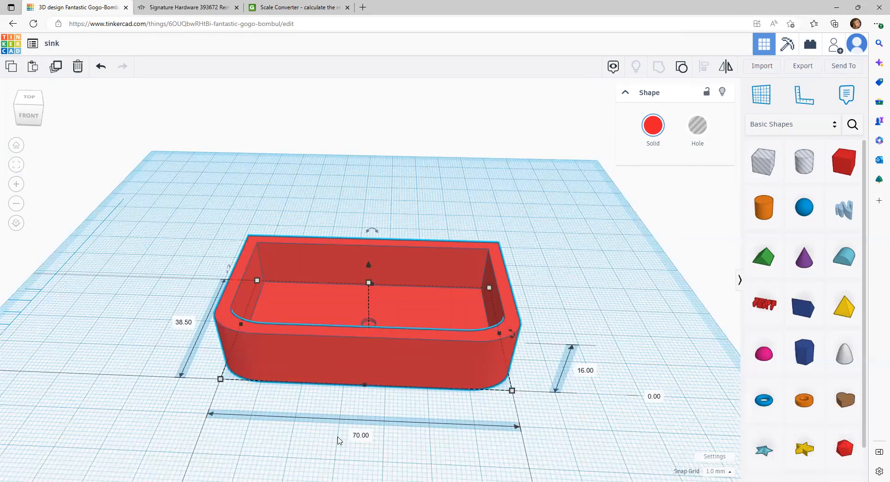
right_click_drag(338, 441, 334, 365)
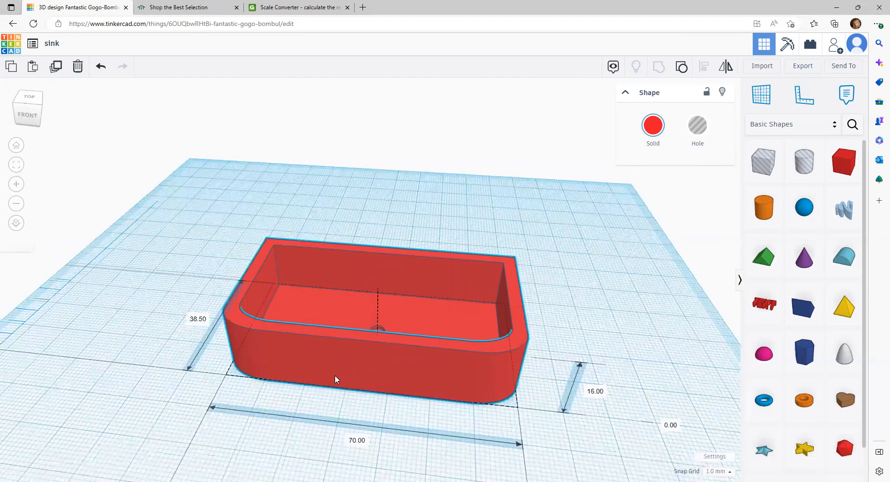